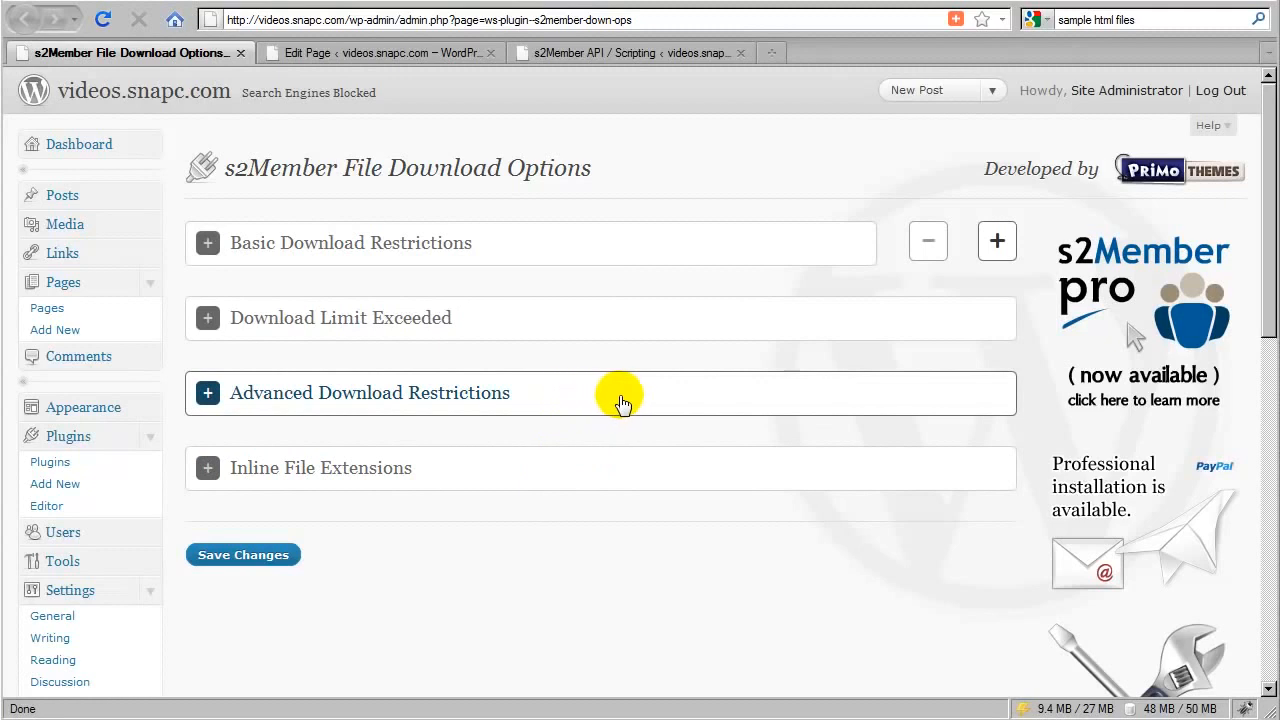
# Expand Basic Download Restrictions and examine the upload directory path and the example protected-file link format
pyautogui.click(563, 254)
pyautogui.click(563, 253)
pyautogui.click(563, 252)
pyautogui.scroll(-2, 500, 320)
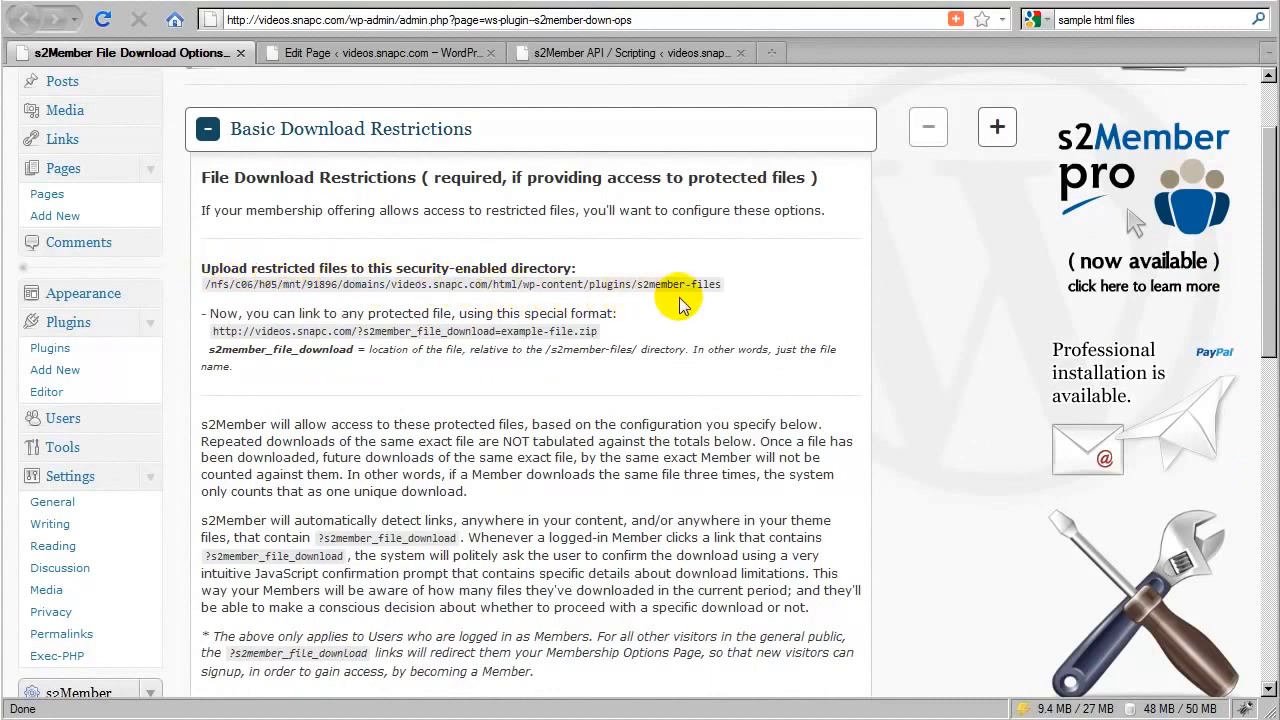
pyautogui.moveTo(720, 285); pyautogui.dragTo(527, 285)
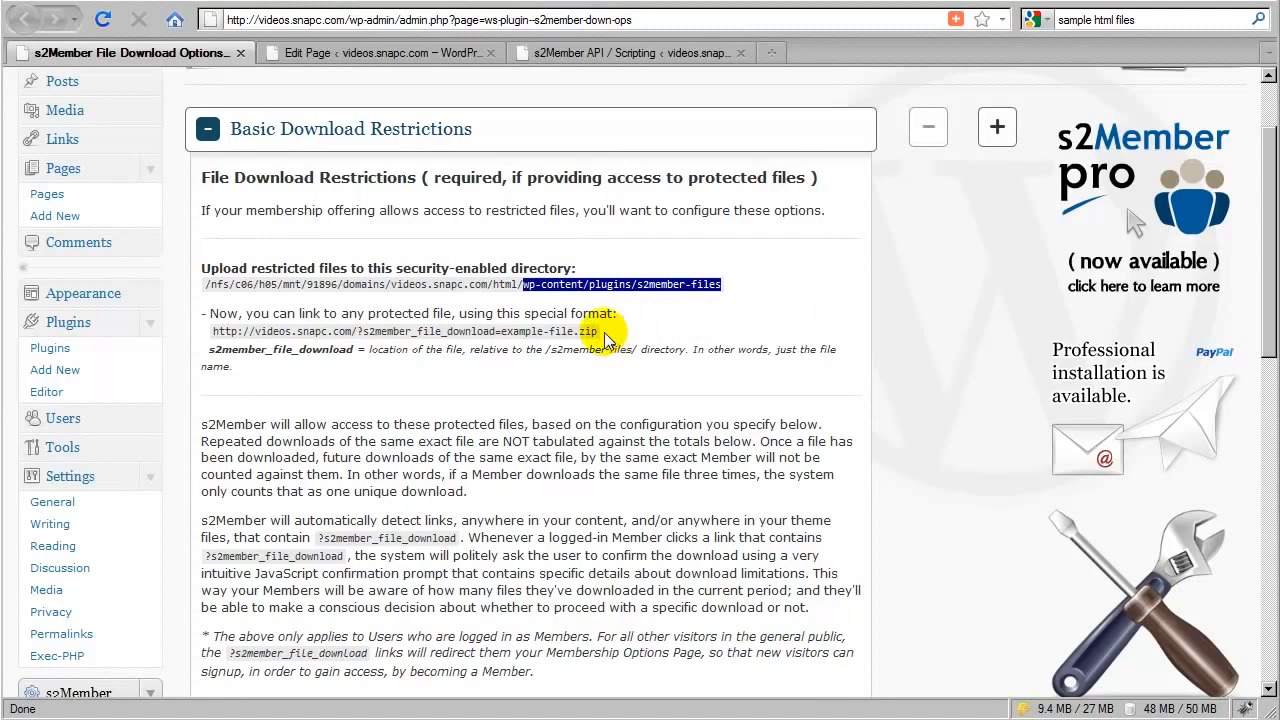
pyautogui.moveTo(595, 332); pyautogui.dragTo(505, 331)
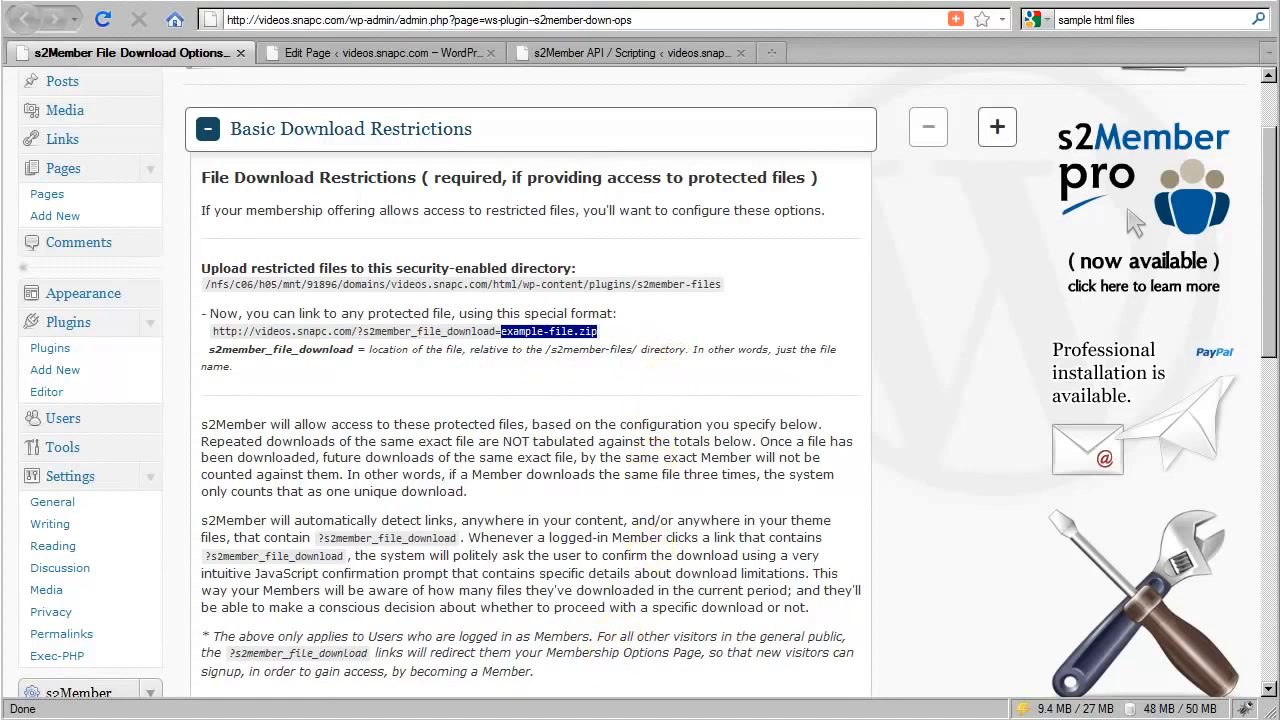
# Switch to FileZilla, browse the remote site to wp-content/plugins/s2member-files, and select the .htaccess file there
pyautogui.hotkey('alt', 'Tab')
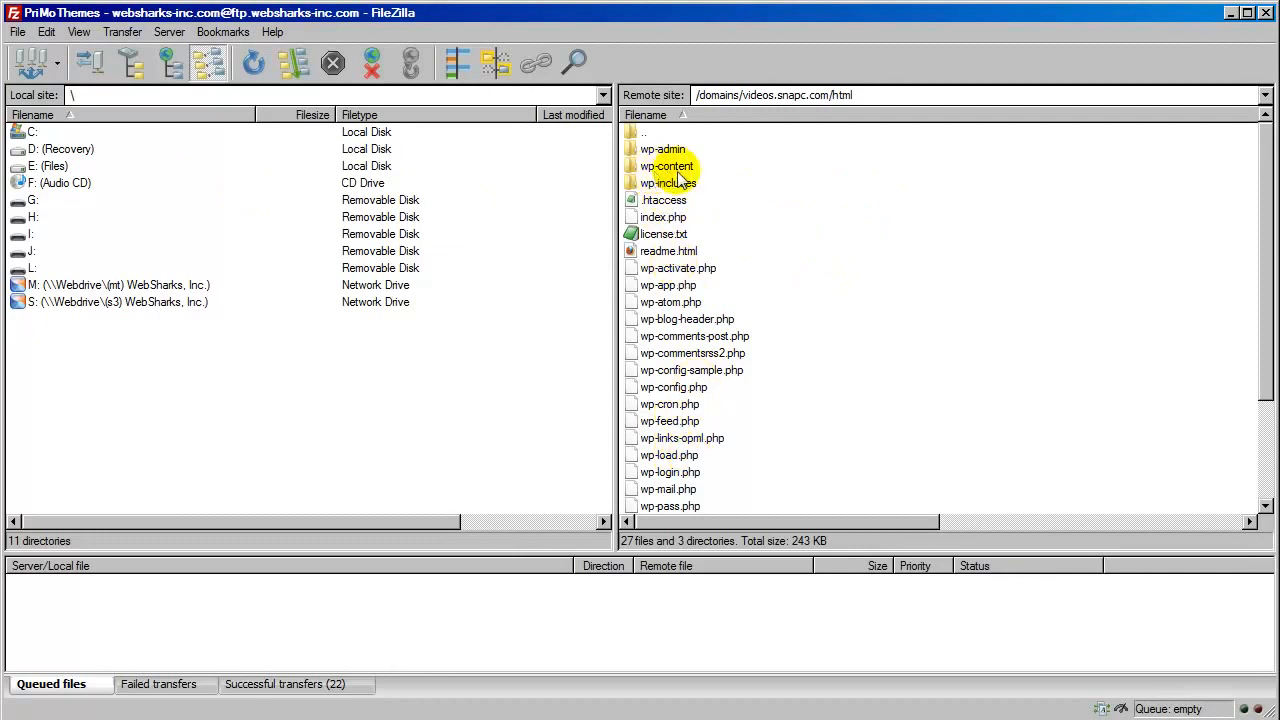
pyautogui.click(660, 168)
pyautogui.doubleClick(658, 172)
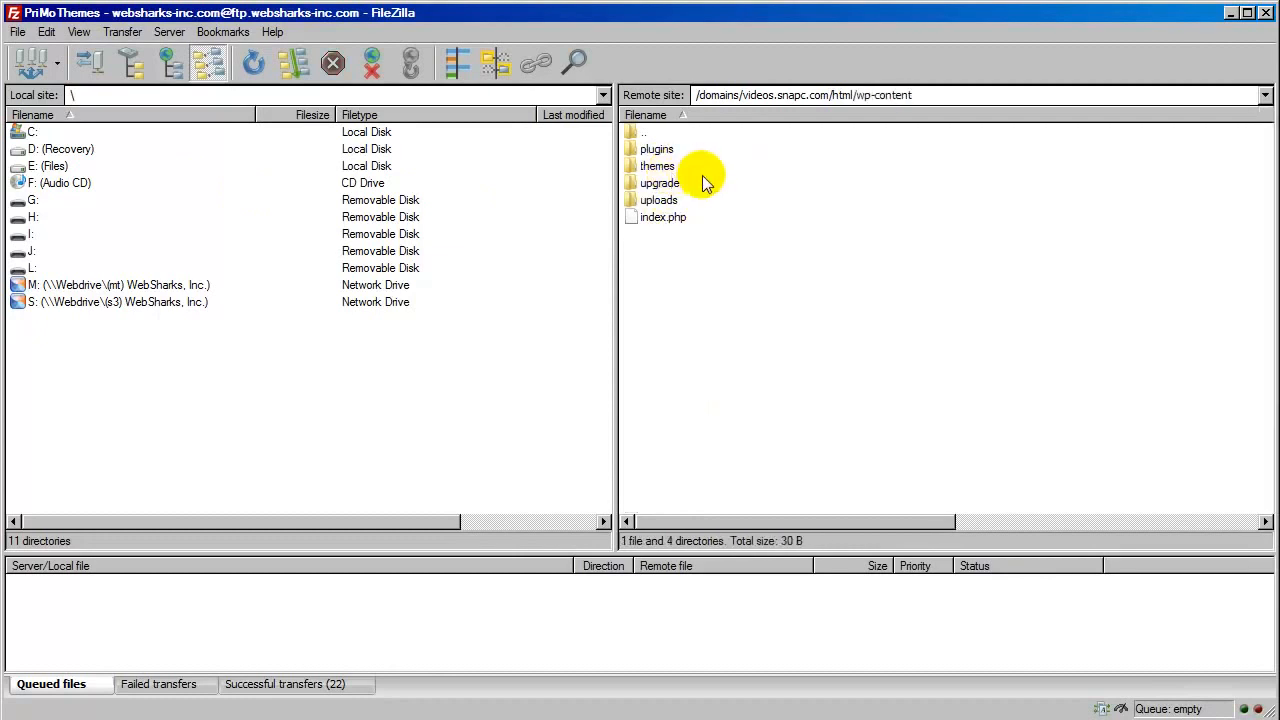
pyautogui.doubleClick(656, 149)
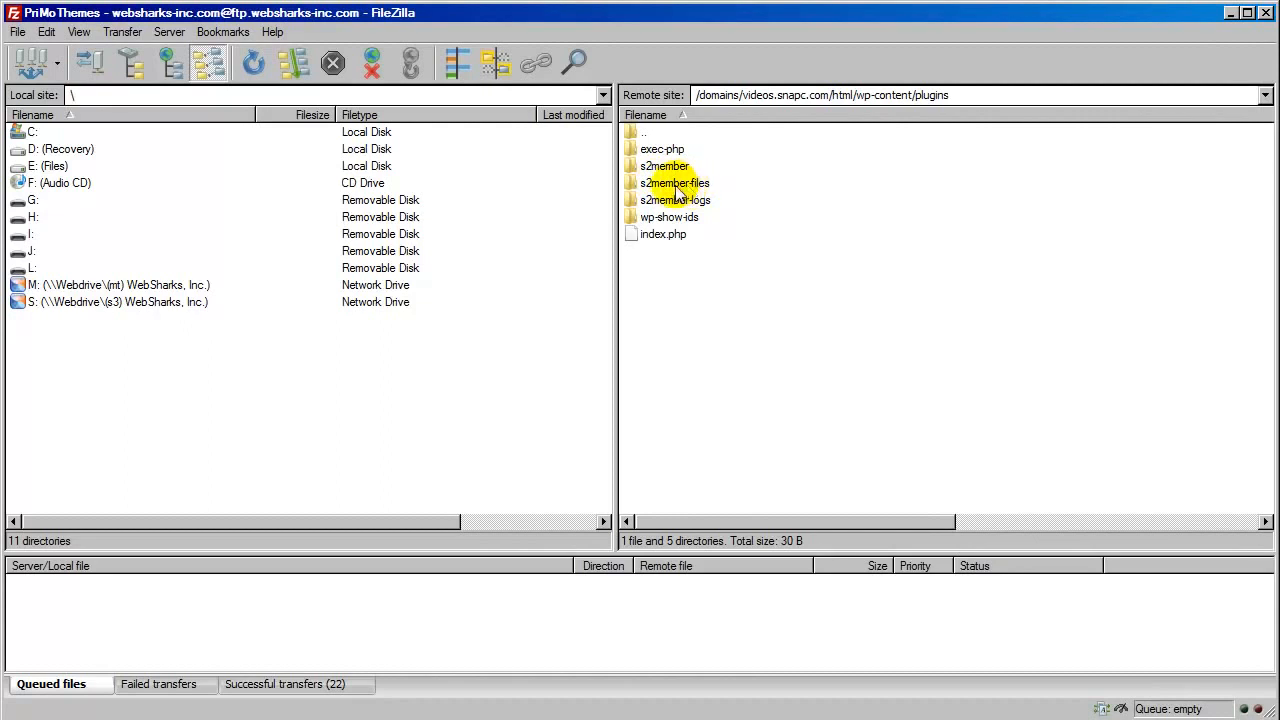
pyautogui.doubleClick(677, 185)
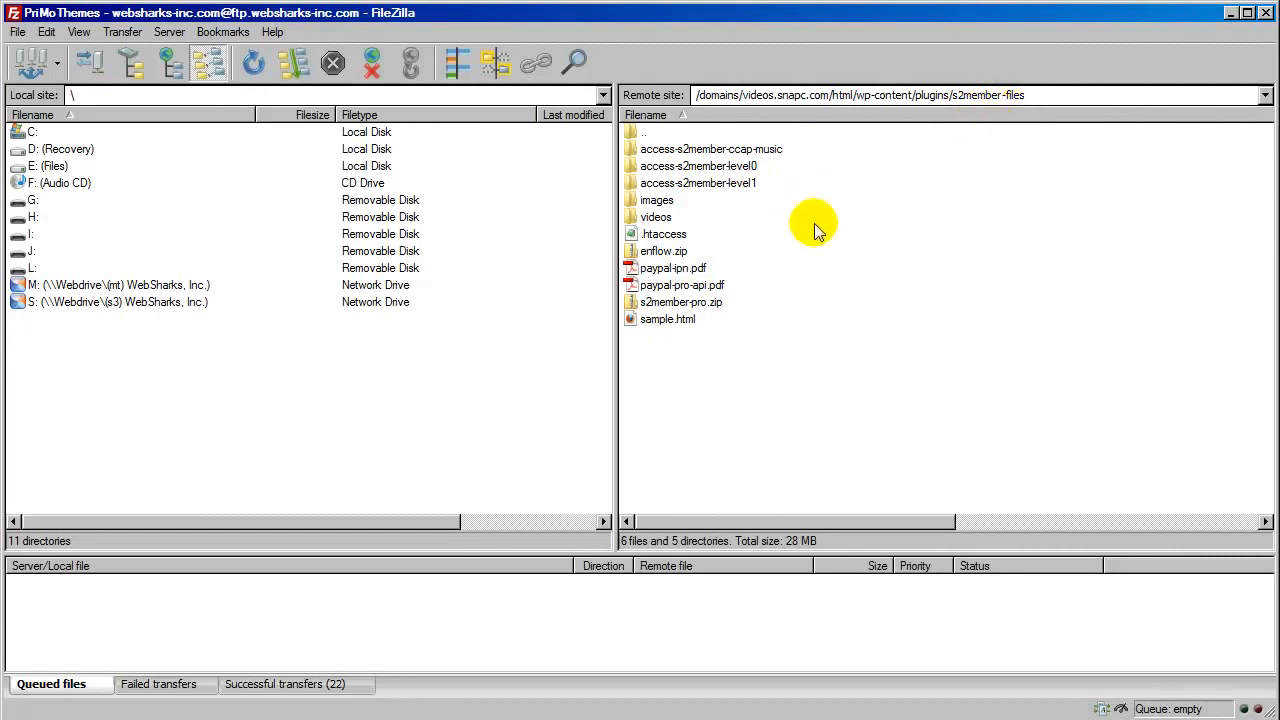
pyautogui.click(633, 238)
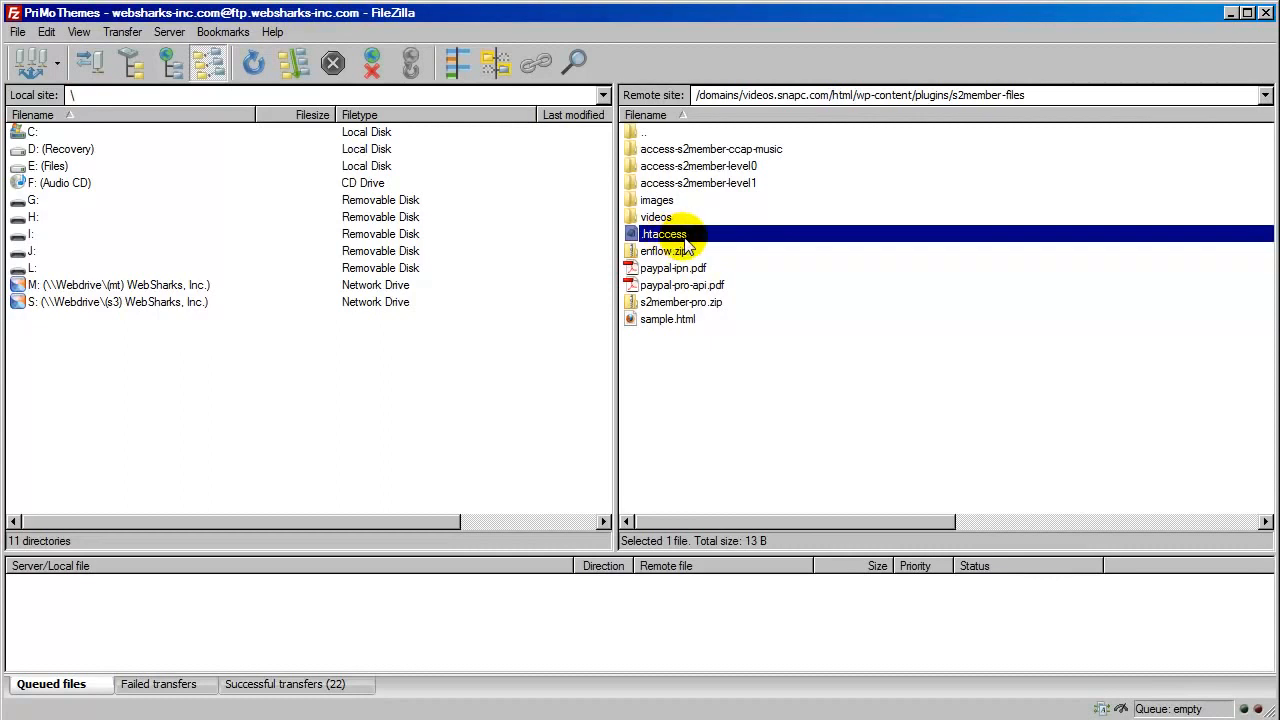
pyautogui.click(706, 340)
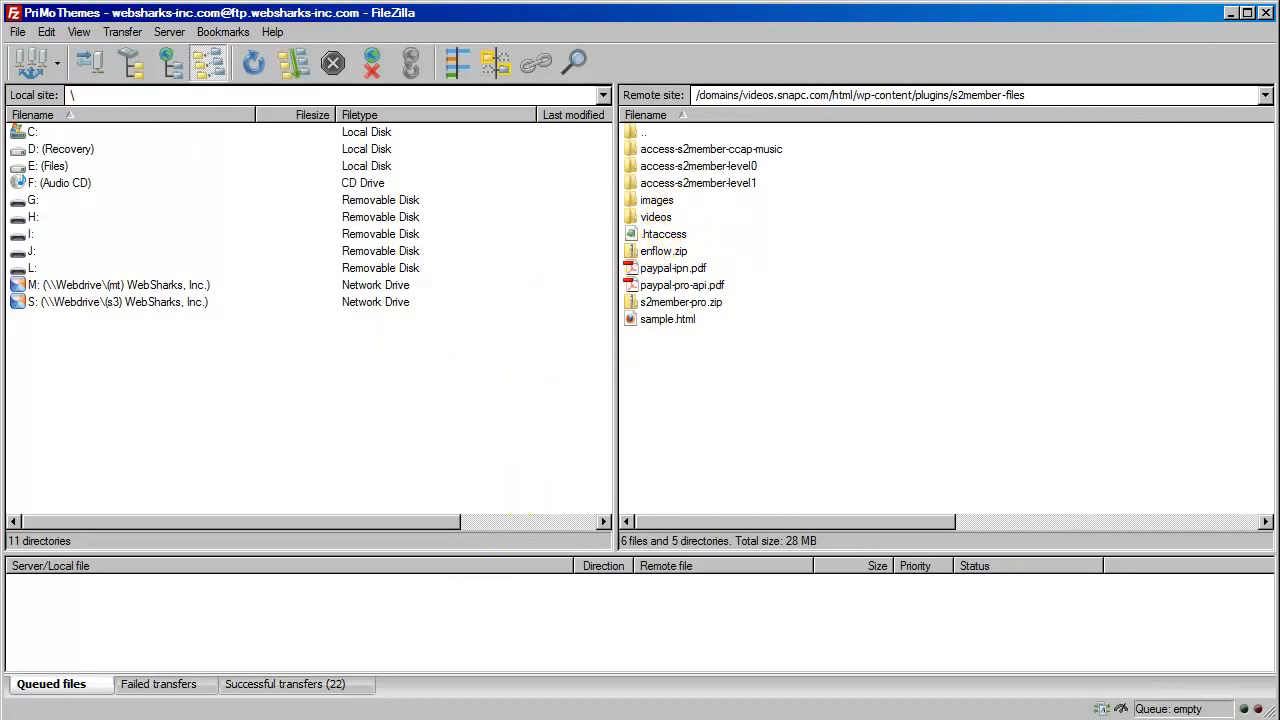
# Return to the download options page and examine the full s2member_file_download URL format
pyautogui.hotkey('alt', 'Tab')
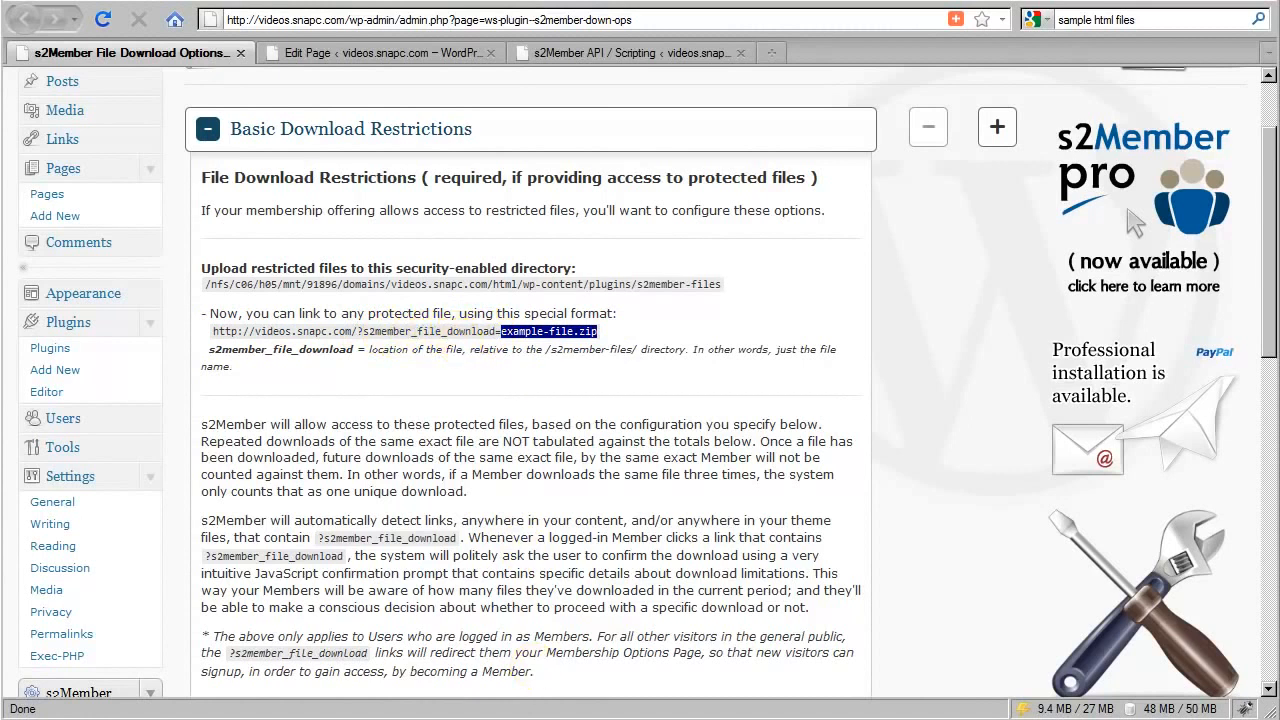
pyautogui.hotkey('alt', 'Tab')
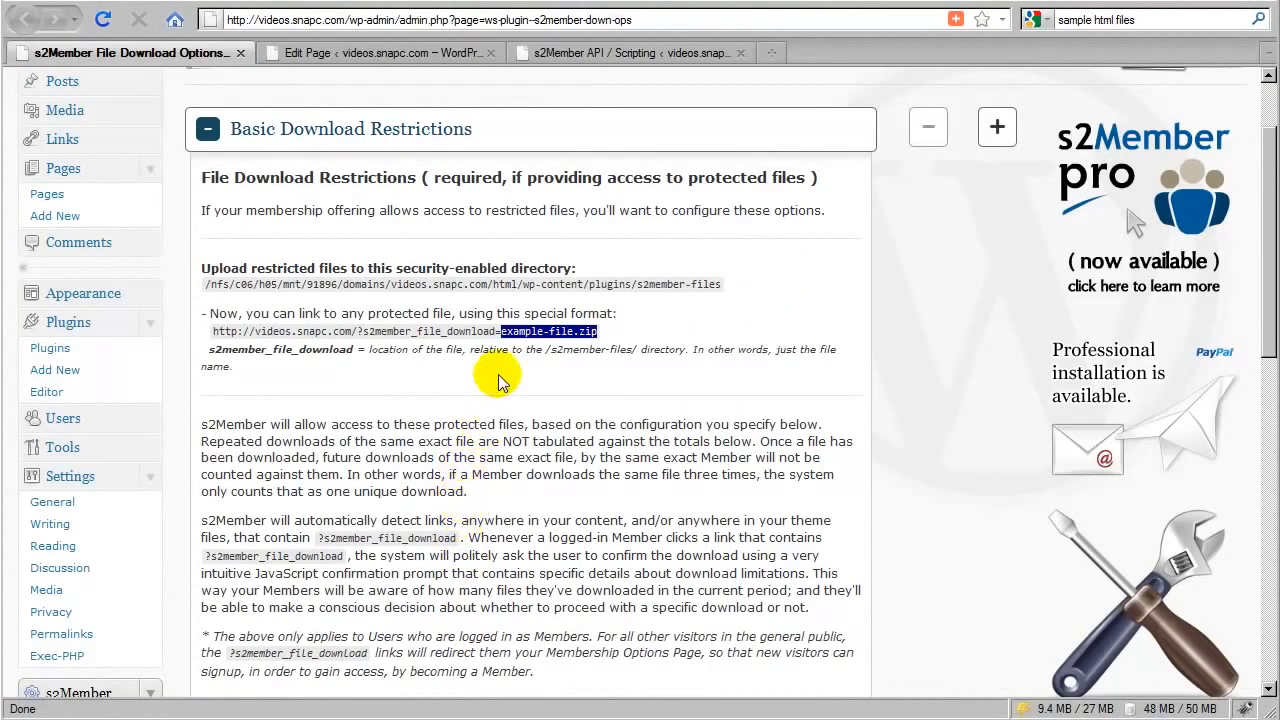
pyautogui.click(498, 377)
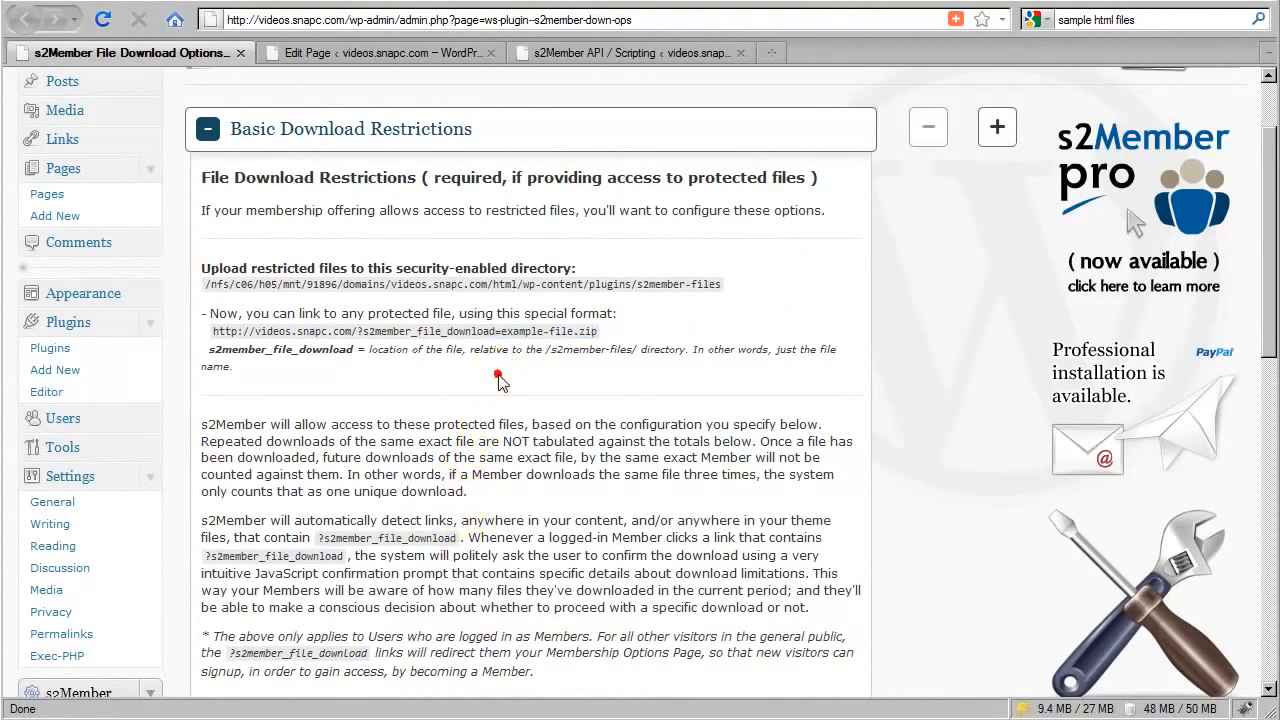
pyautogui.moveTo(598, 338); pyautogui.dragTo(217, 338)
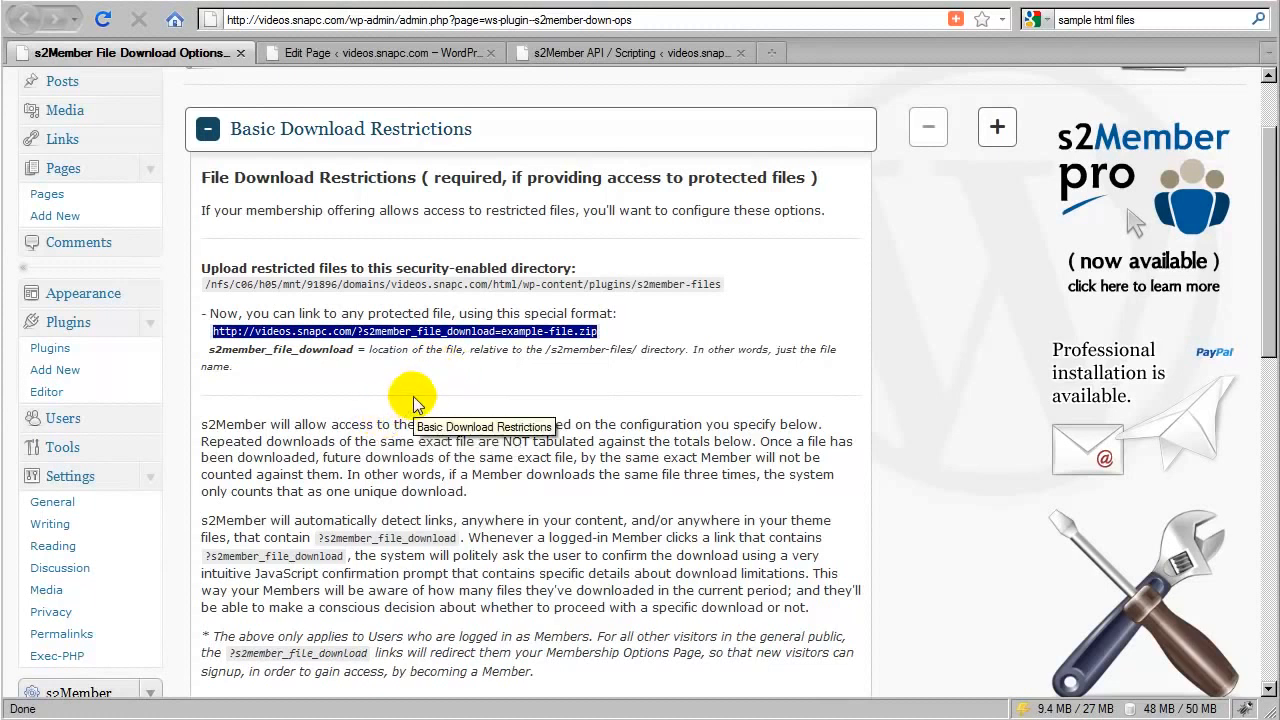
pyautogui.click(484, 373)
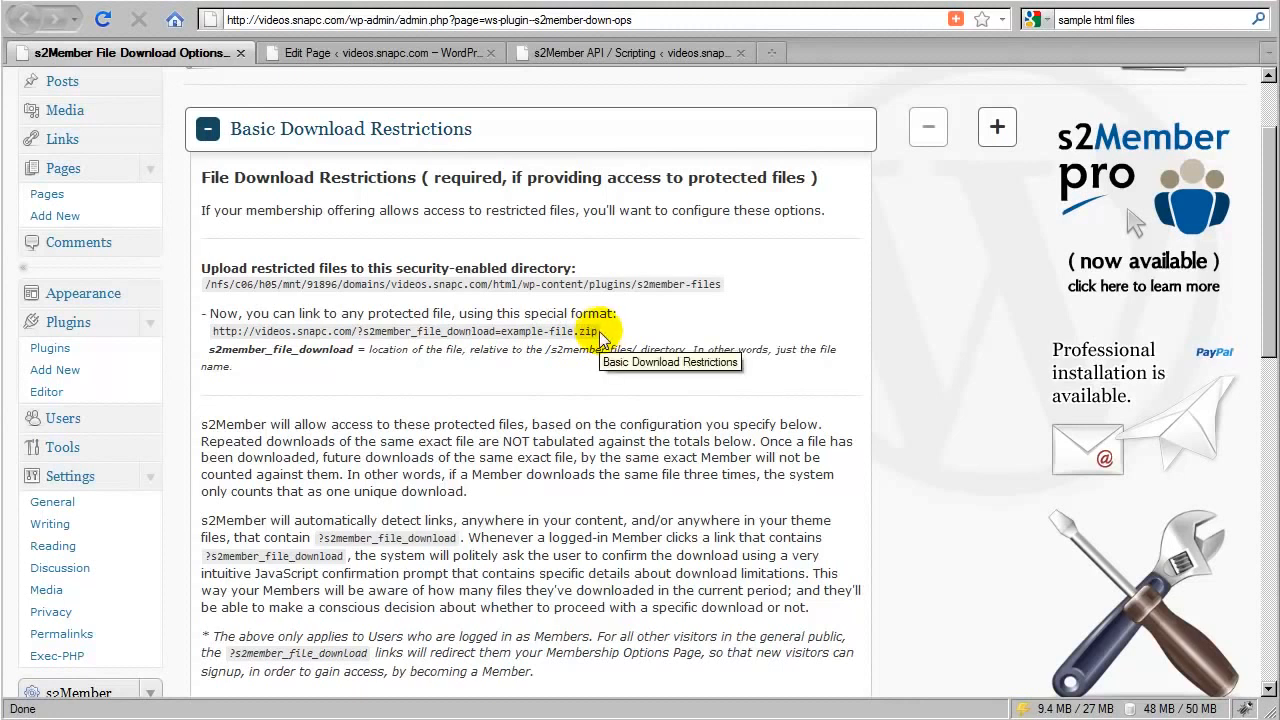
pyautogui.click(511, 382)
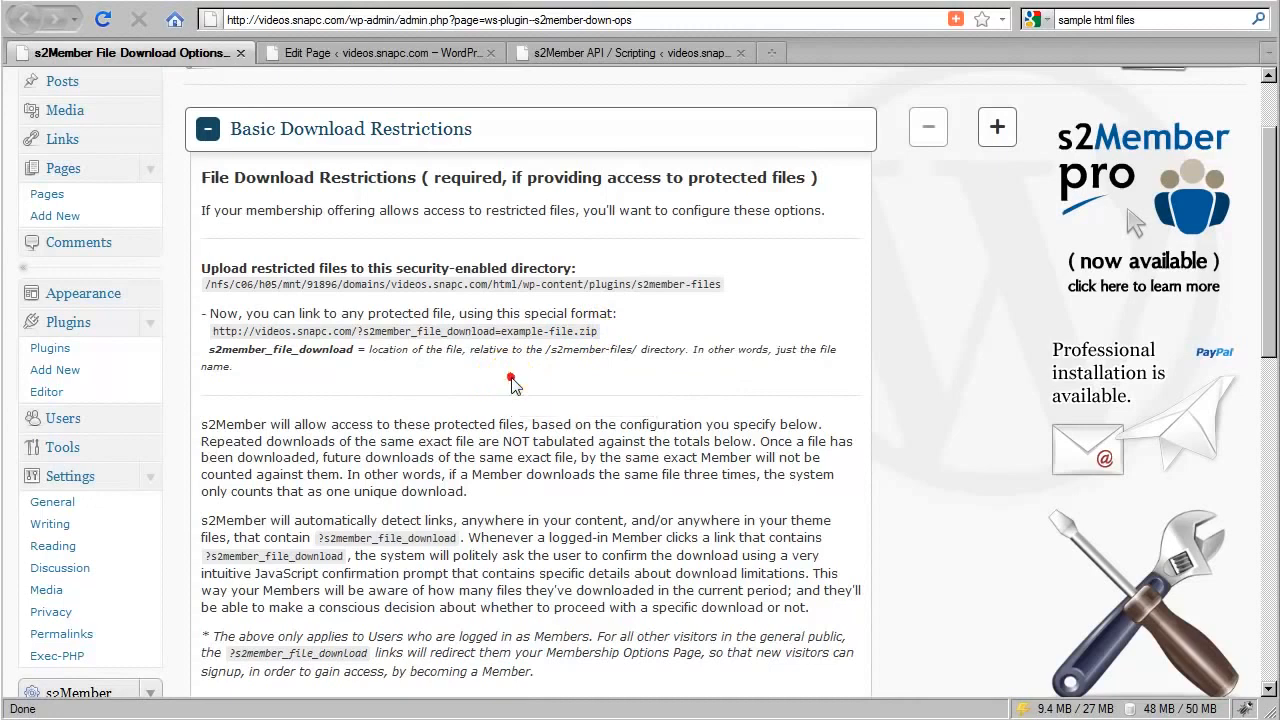
# Scroll through the per-level File Downloads limits and examine the Level #1 unlimited value
pyautogui.scroll(-8, 511, 382)
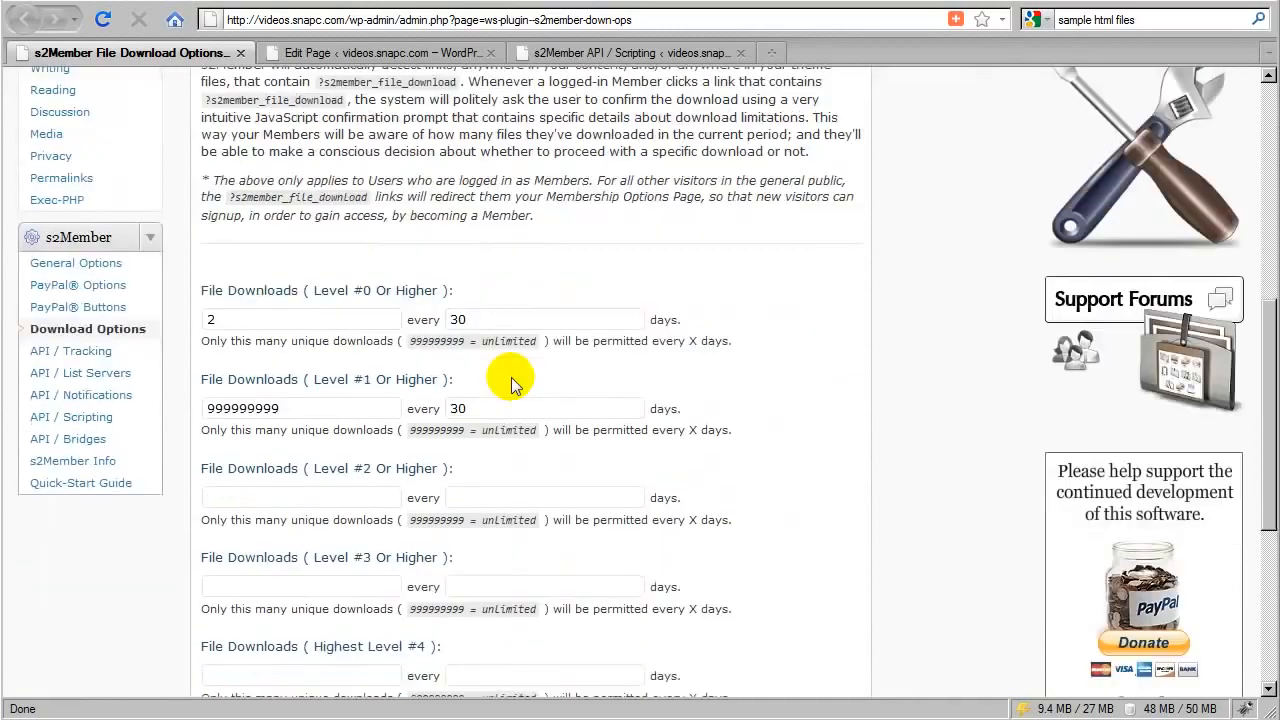
pyautogui.scroll(8, 511, 382)
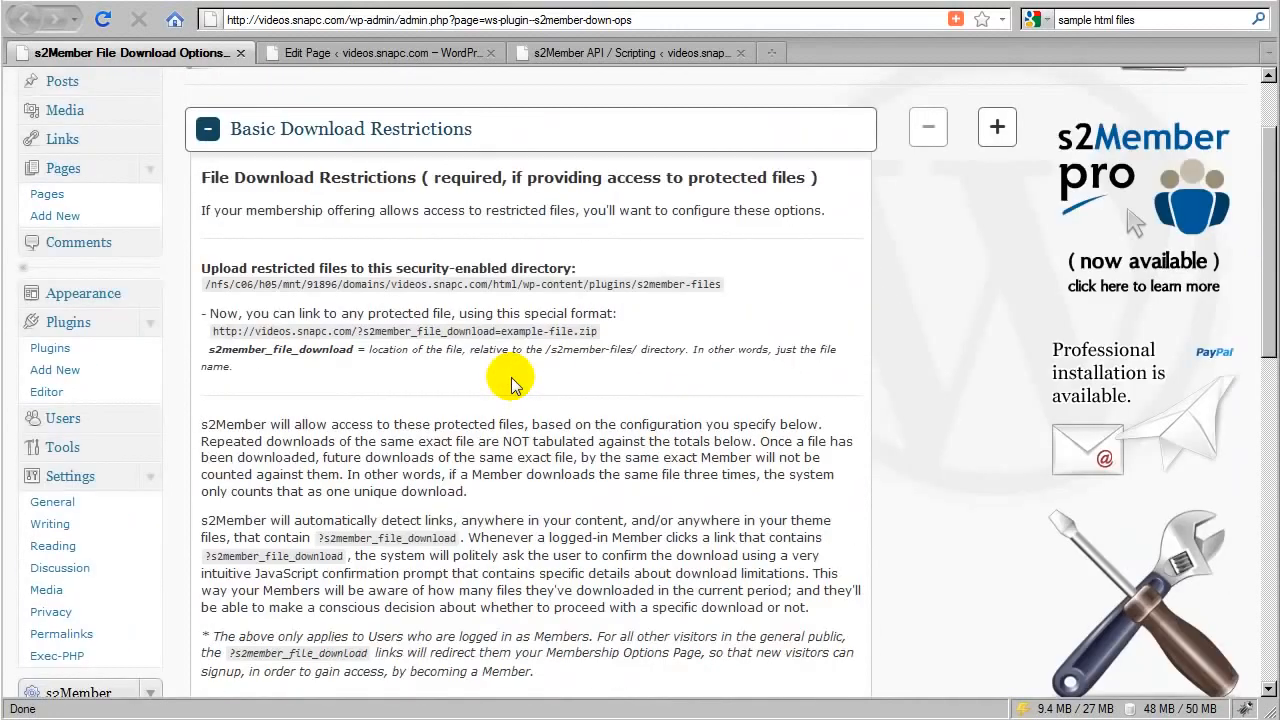
pyautogui.scroll(-4, 511, 380)
pyautogui.scroll(-6, 511, 380)
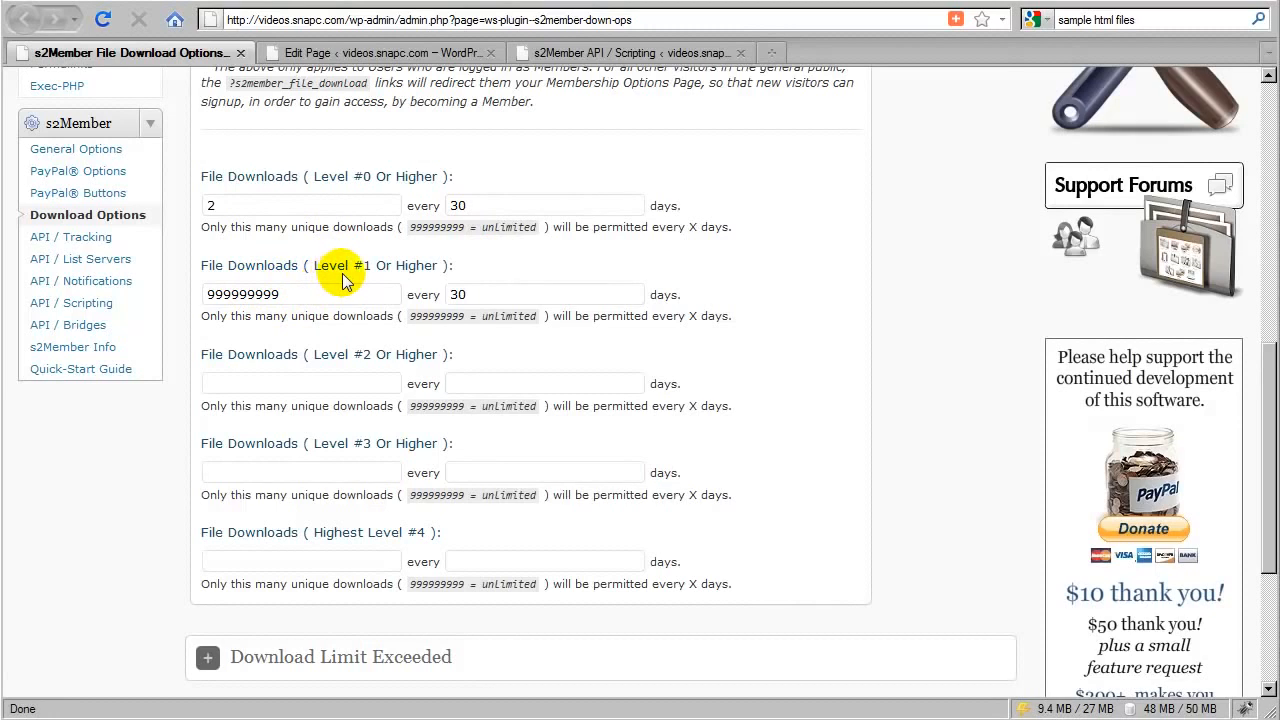
pyautogui.moveTo(289, 294); pyautogui.dragTo(206, 291)
pyautogui.click(313, 329)
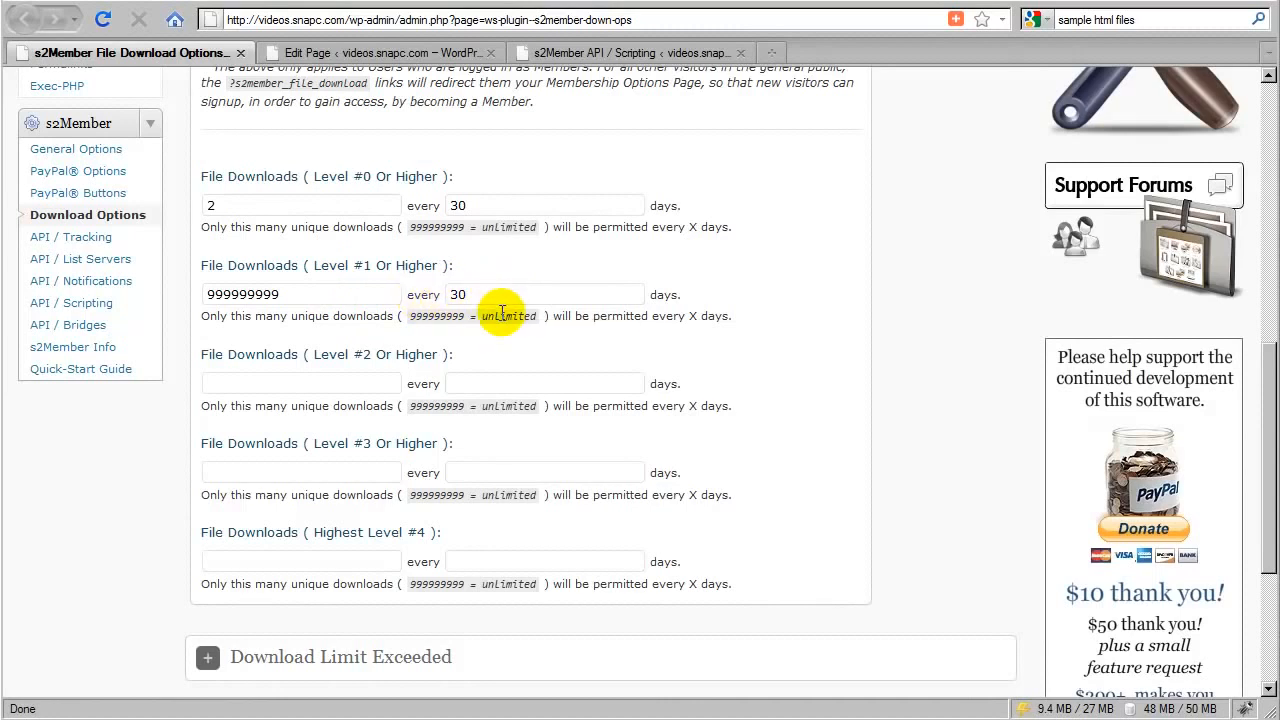
pyautogui.scroll(6, 502, 312)
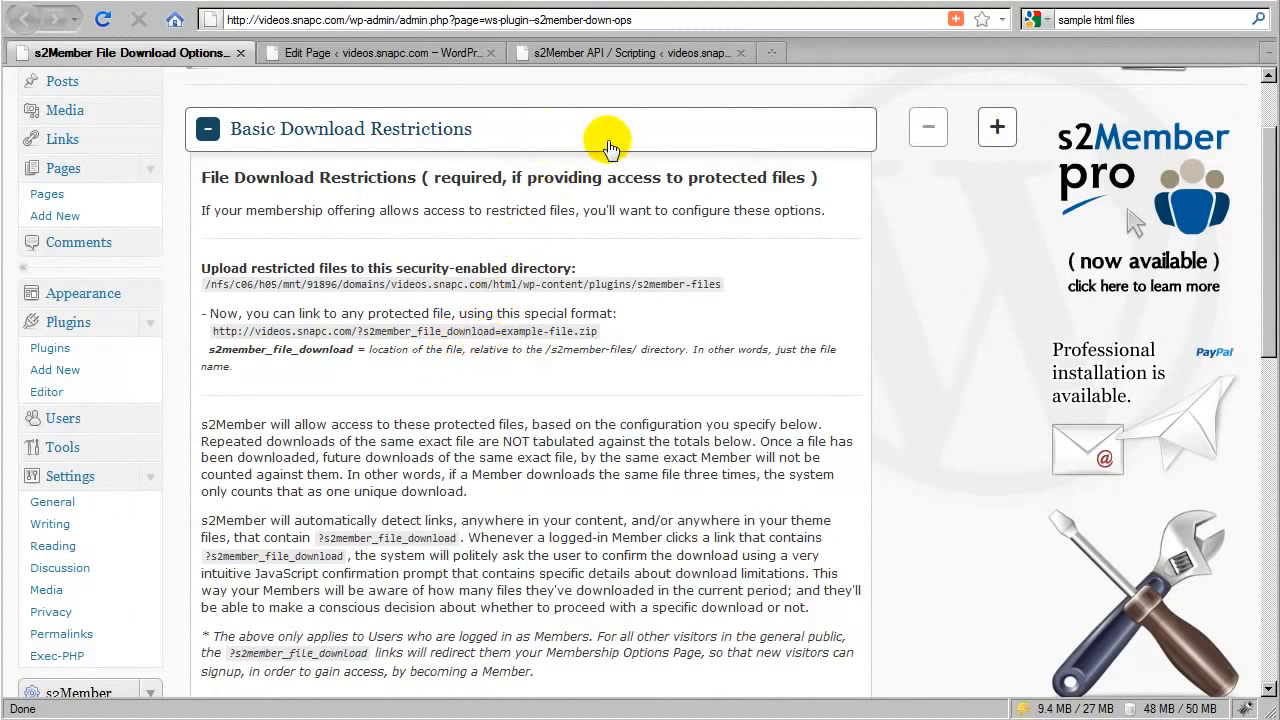
# Collapse Basic Download Restrictions, expand Download Limit Exceeded, and choose the Download Limit Exceeded page
pyautogui.click(607, 146)
pyautogui.click(518, 207)
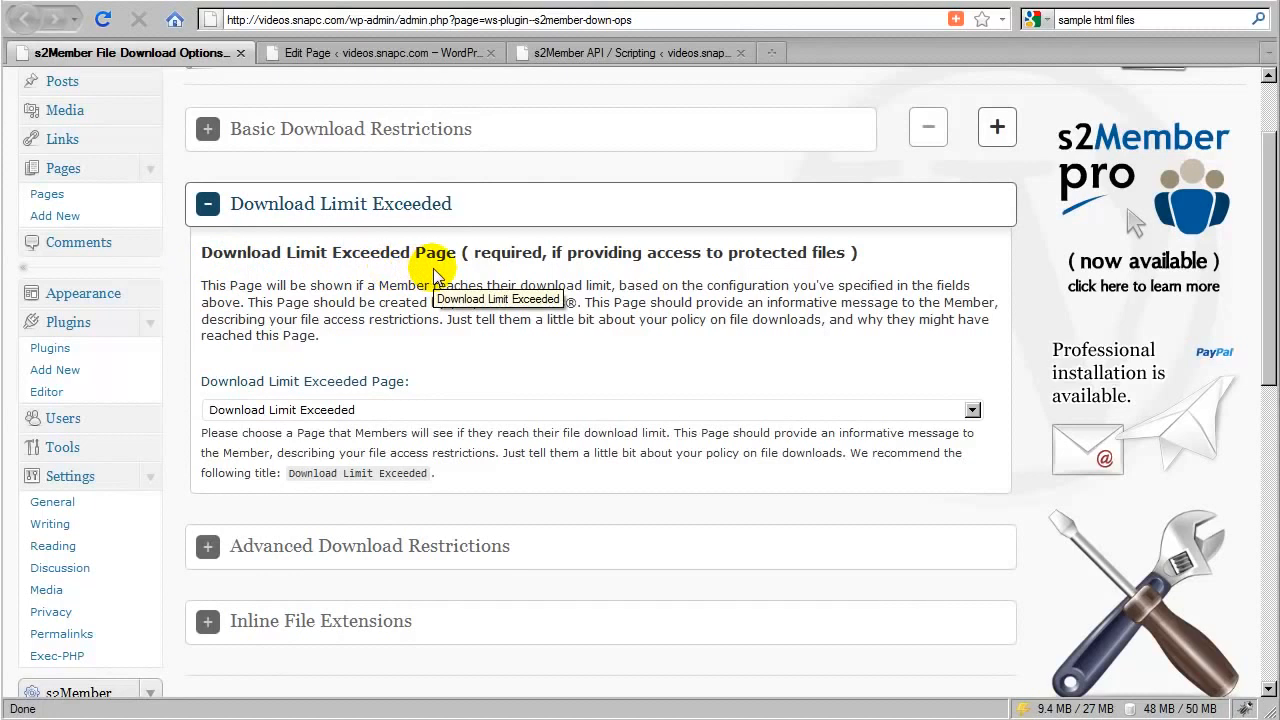
pyautogui.click(277, 410)
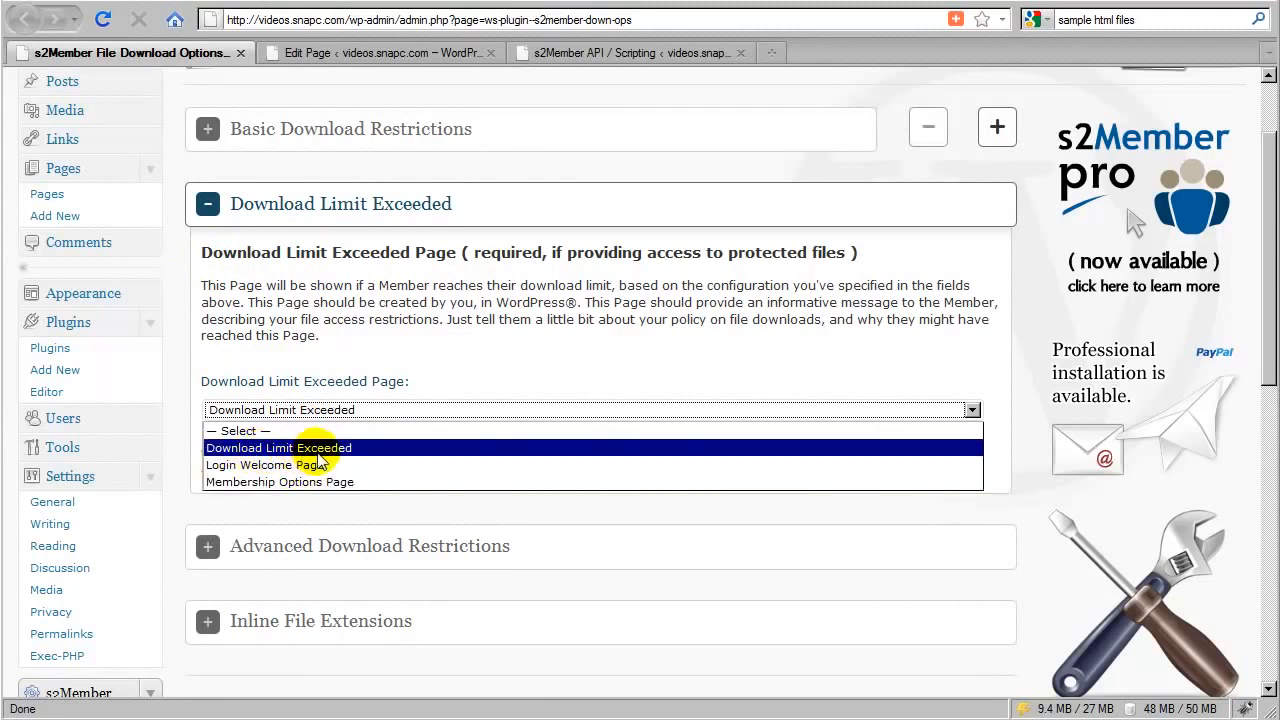
pyautogui.click(300, 447)
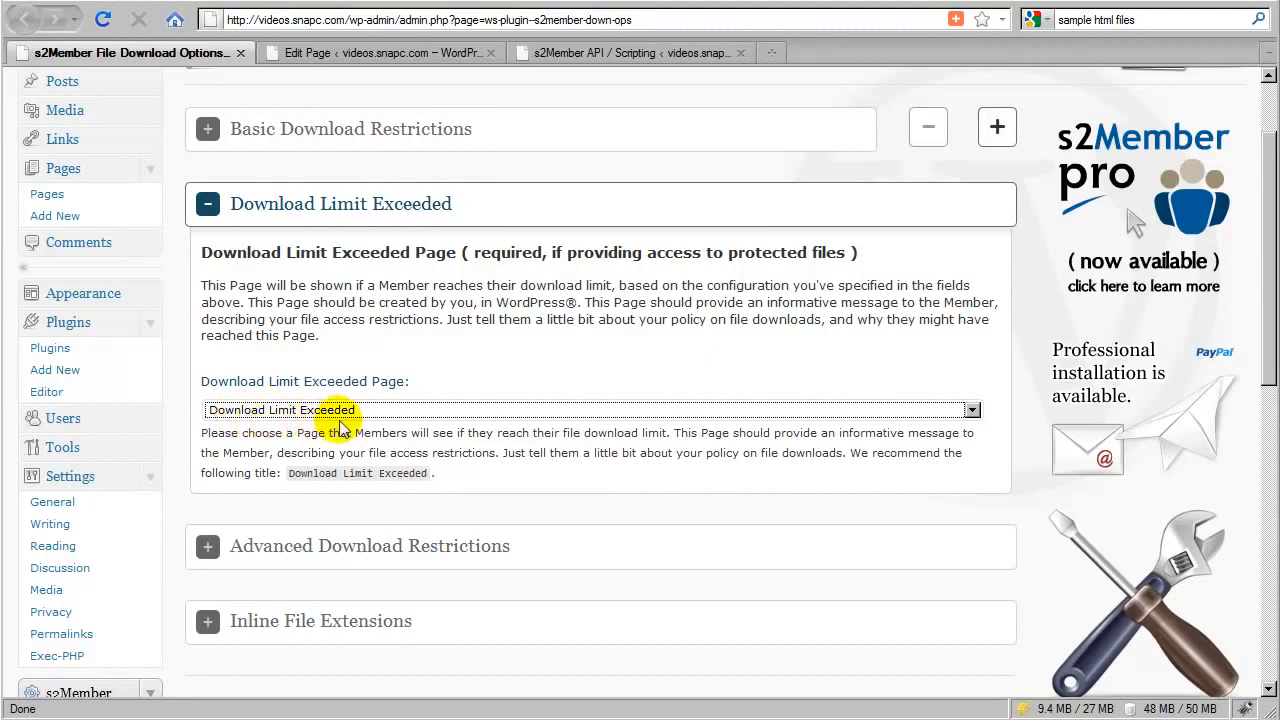
# Switch to the Download Limit Exceeded edit page and review its message lines and PayPal button shortcode
pyautogui.click(405, 58)
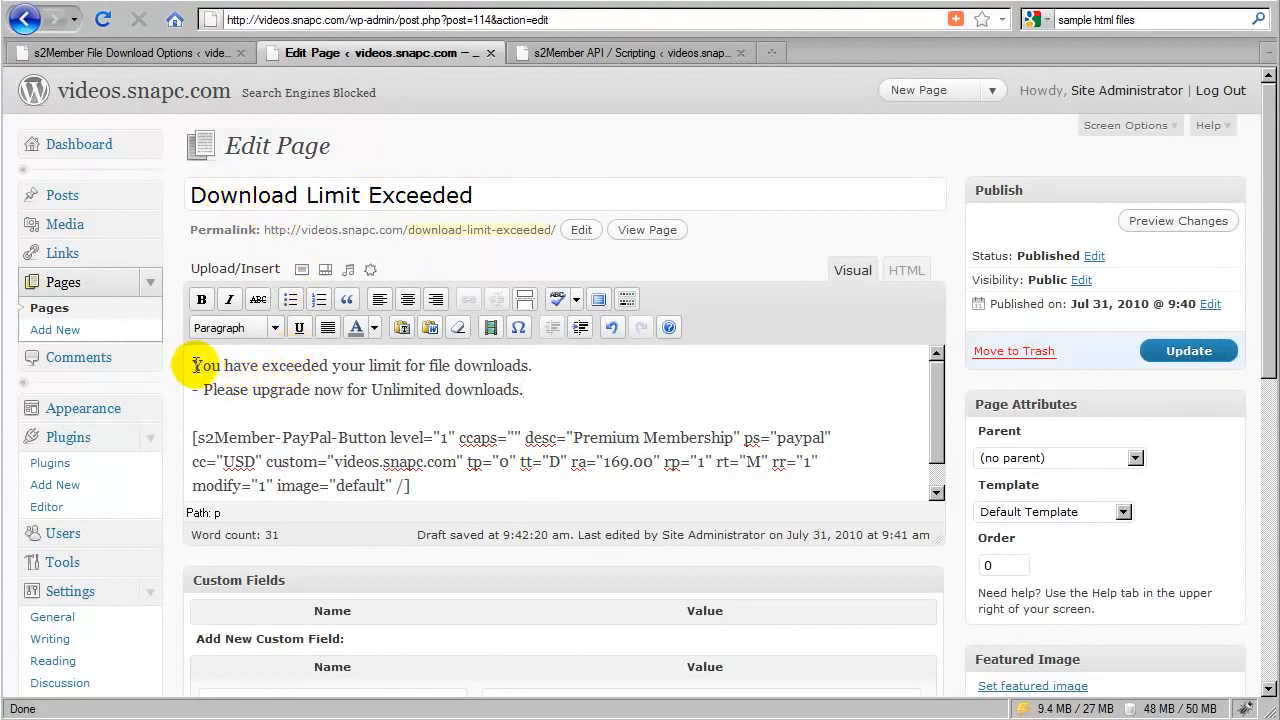
pyautogui.moveTo(193, 366); pyautogui.dragTo(534, 367)
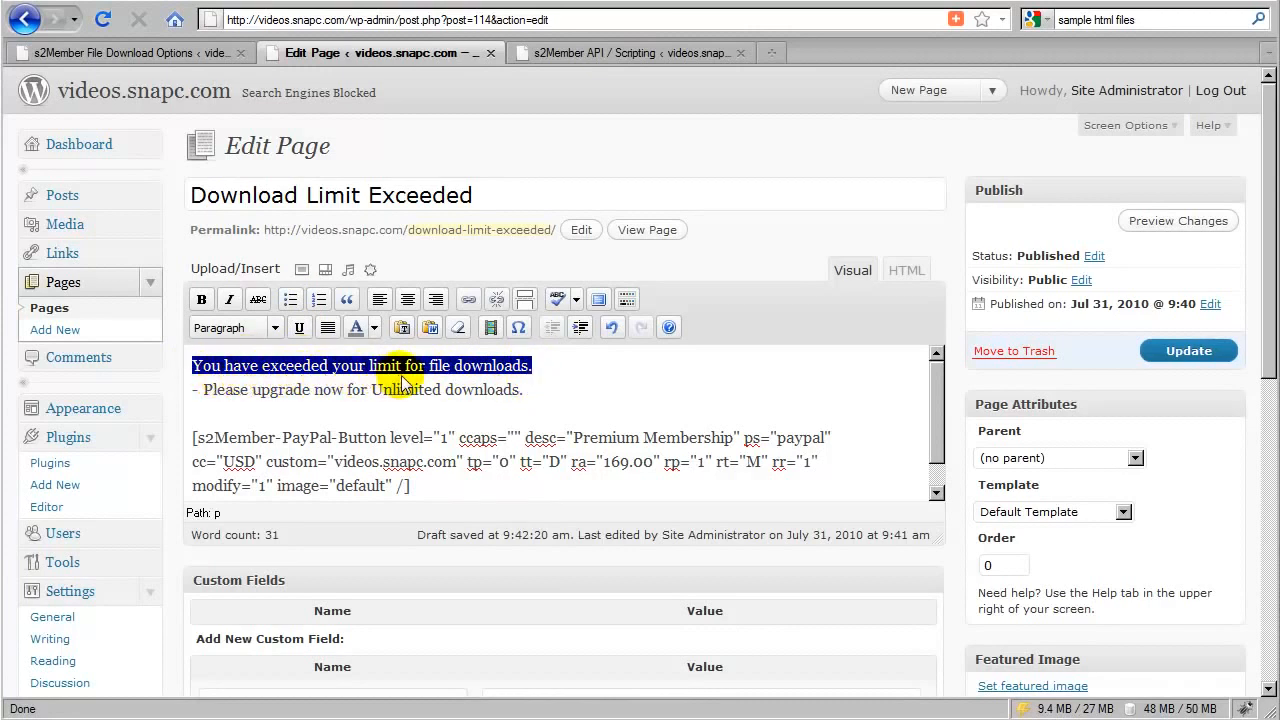
pyautogui.click(545, 370)
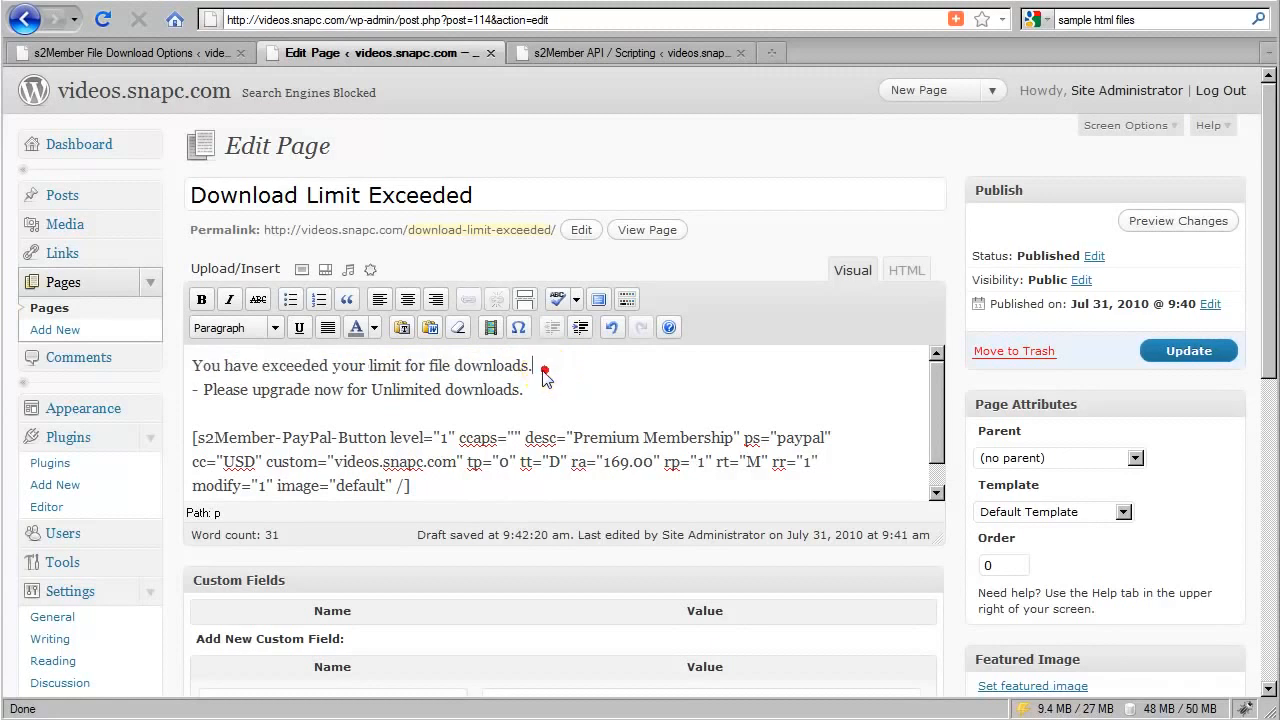
pyautogui.moveTo(545, 370); pyautogui.dragTo(184, 363)
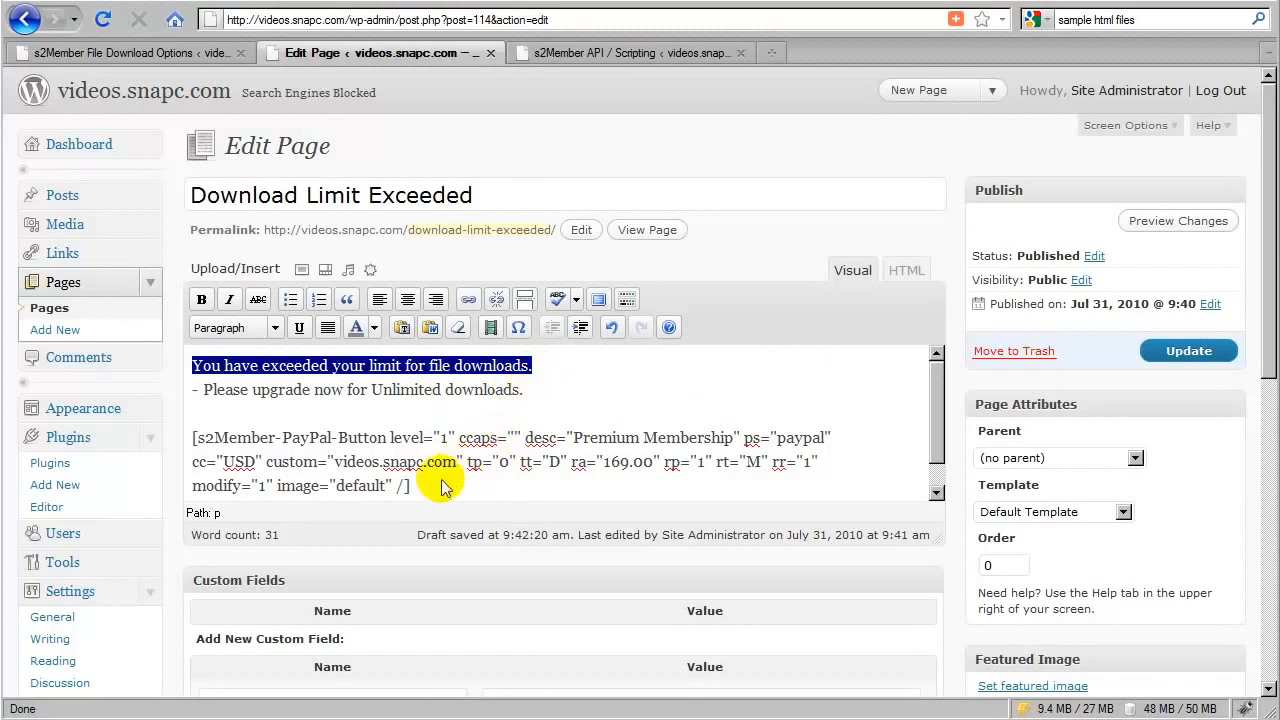
pyautogui.moveTo(531, 394); pyautogui.dragTo(247, 393)
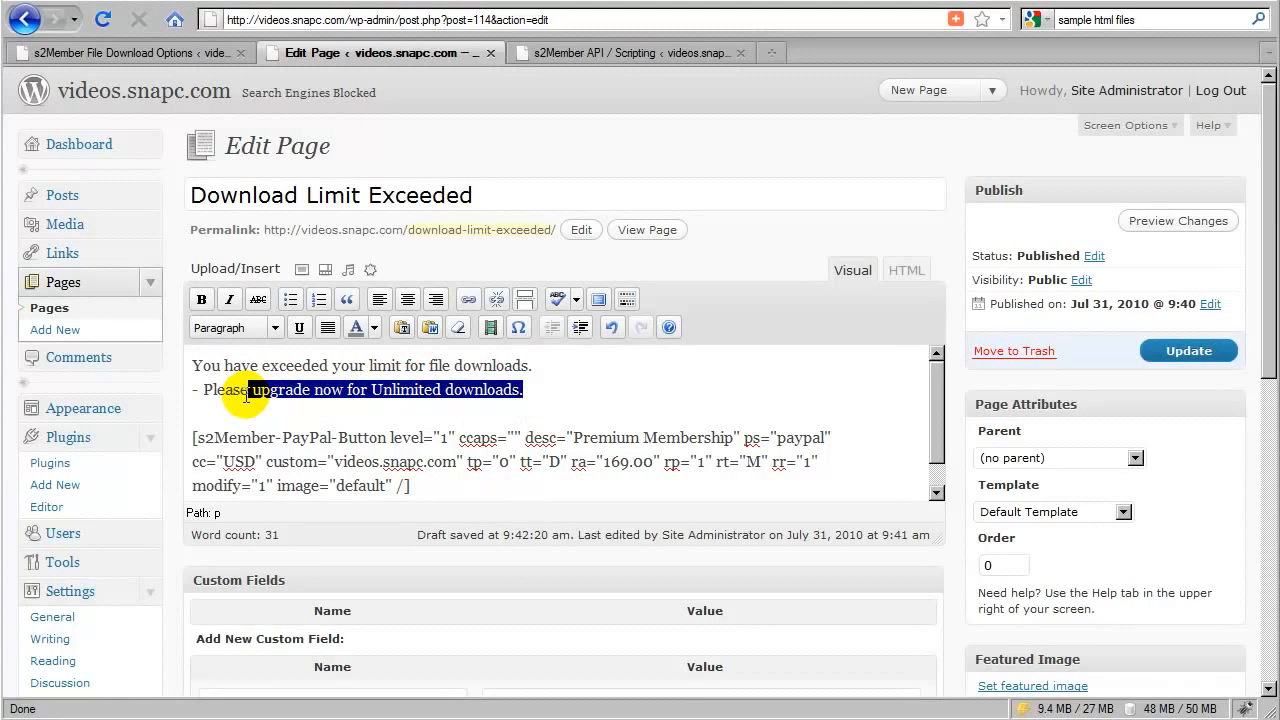
pyautogui.moveTo(247, 393); pyautogui.dragTo(192, 398)
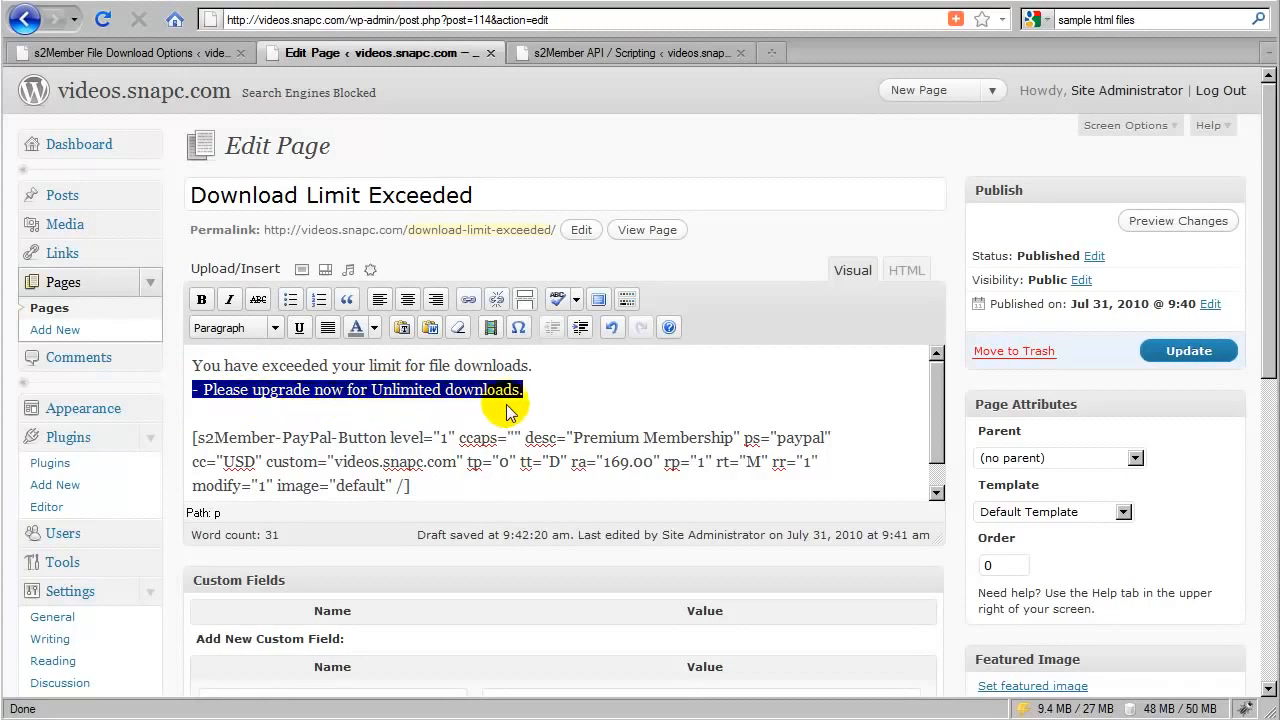
pyautogui.moveTo(412, 487); pyautogui.dragTo(195, 437)
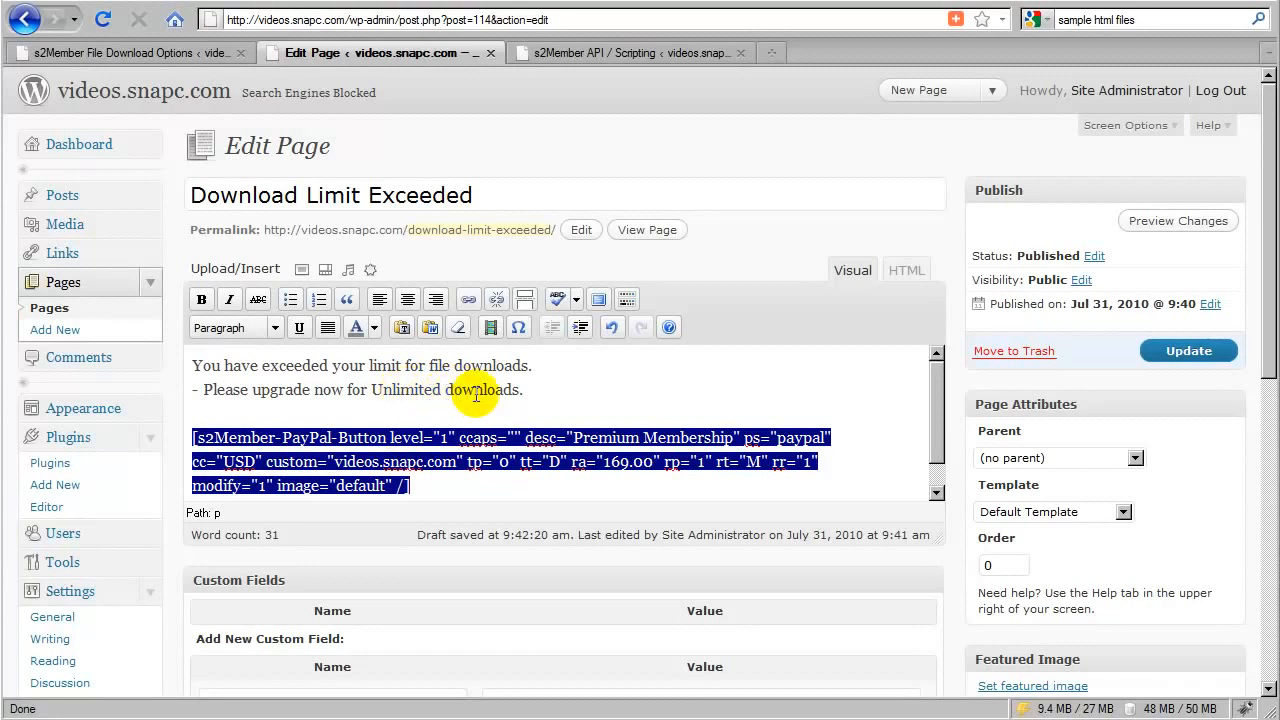
pyautogui.click(528, 398)
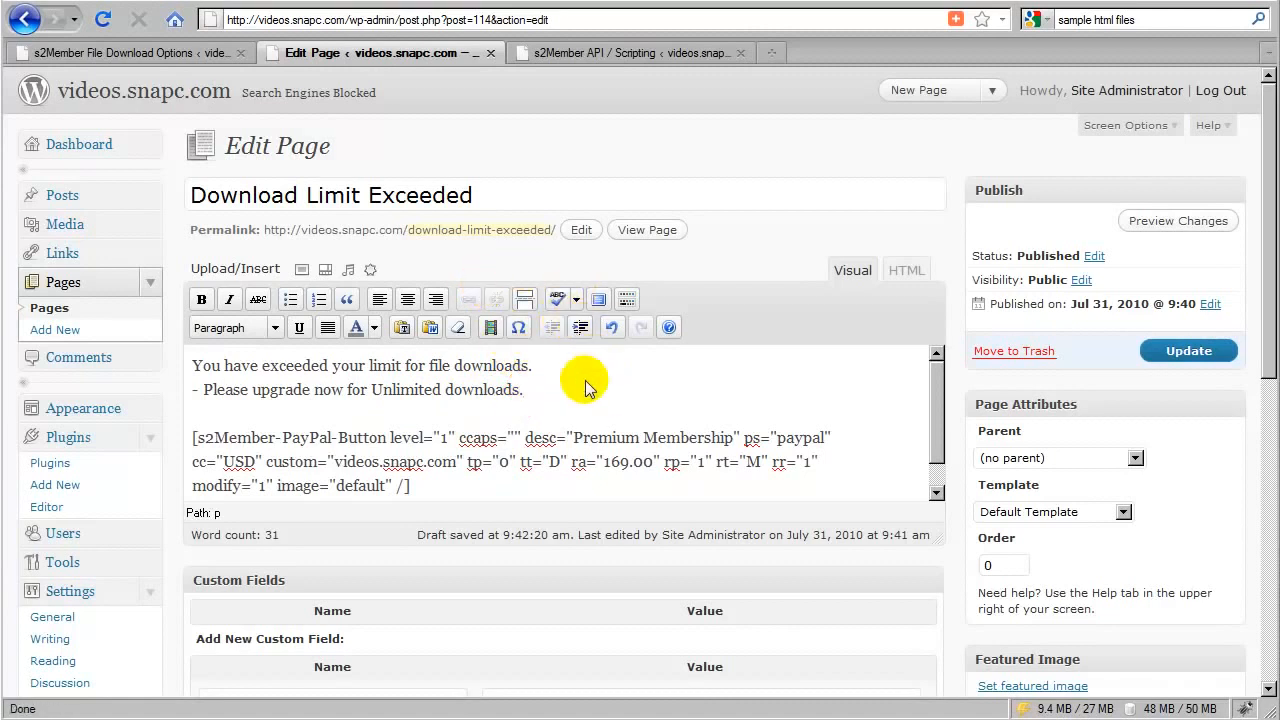
# Return to the download options tab, collapse Download Limit Exceeded, and reopen Basic Download Restrictions
pyautogui.click(210, 56)
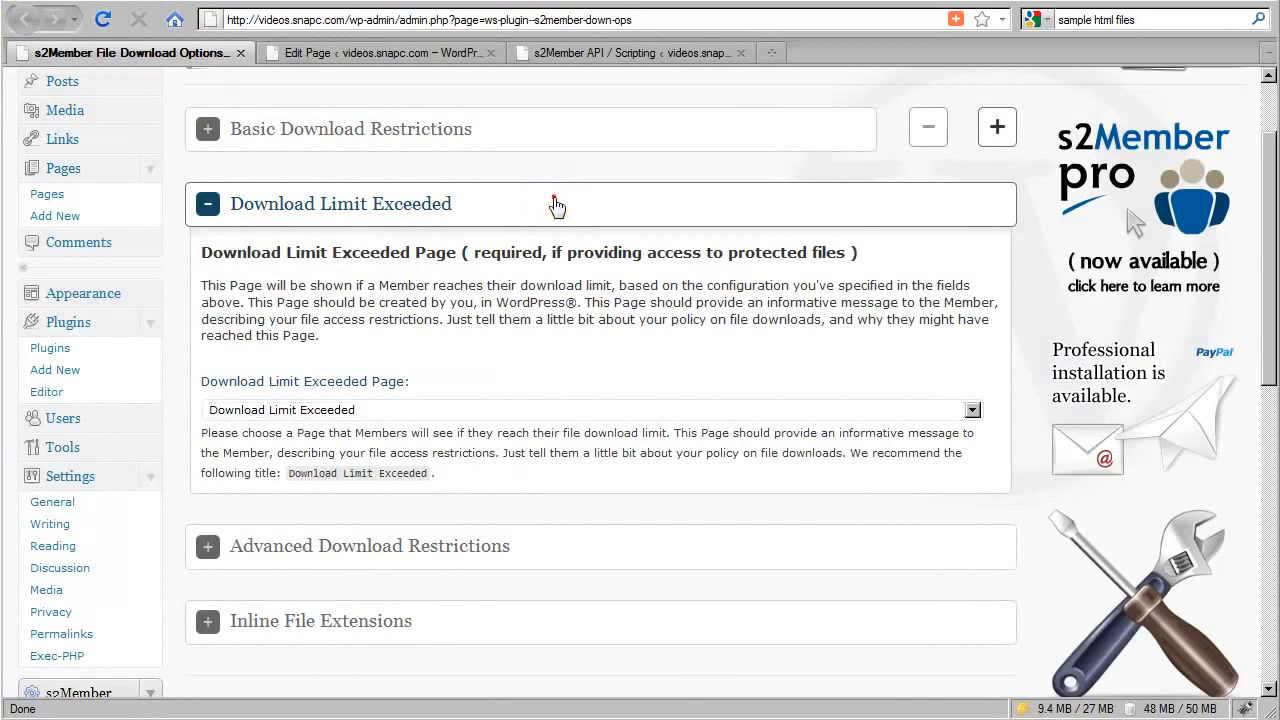
pyautogui.click(557, 206)
pyautogui.scroll(2, 588, 383)
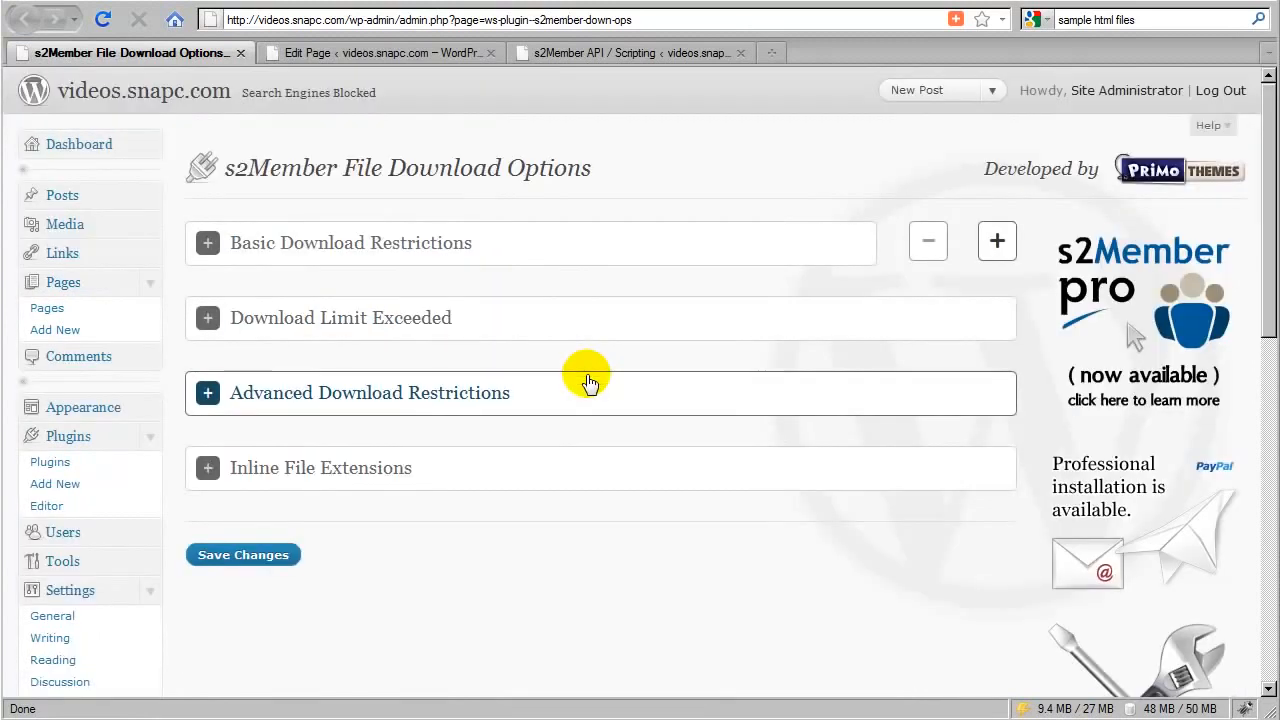
pyautogui.click(638, 260)
pyautogui.scroll(-2, 586, 320)
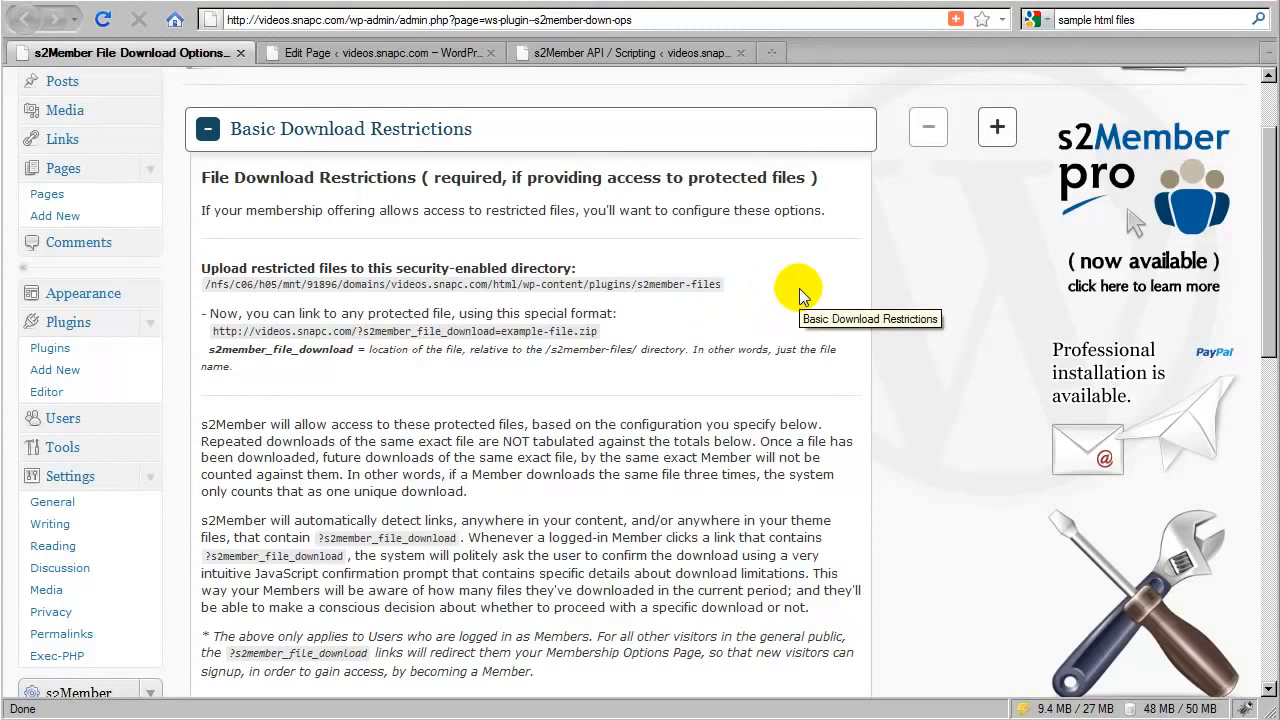
pyautogui.hotkey('alt', 'Tab')
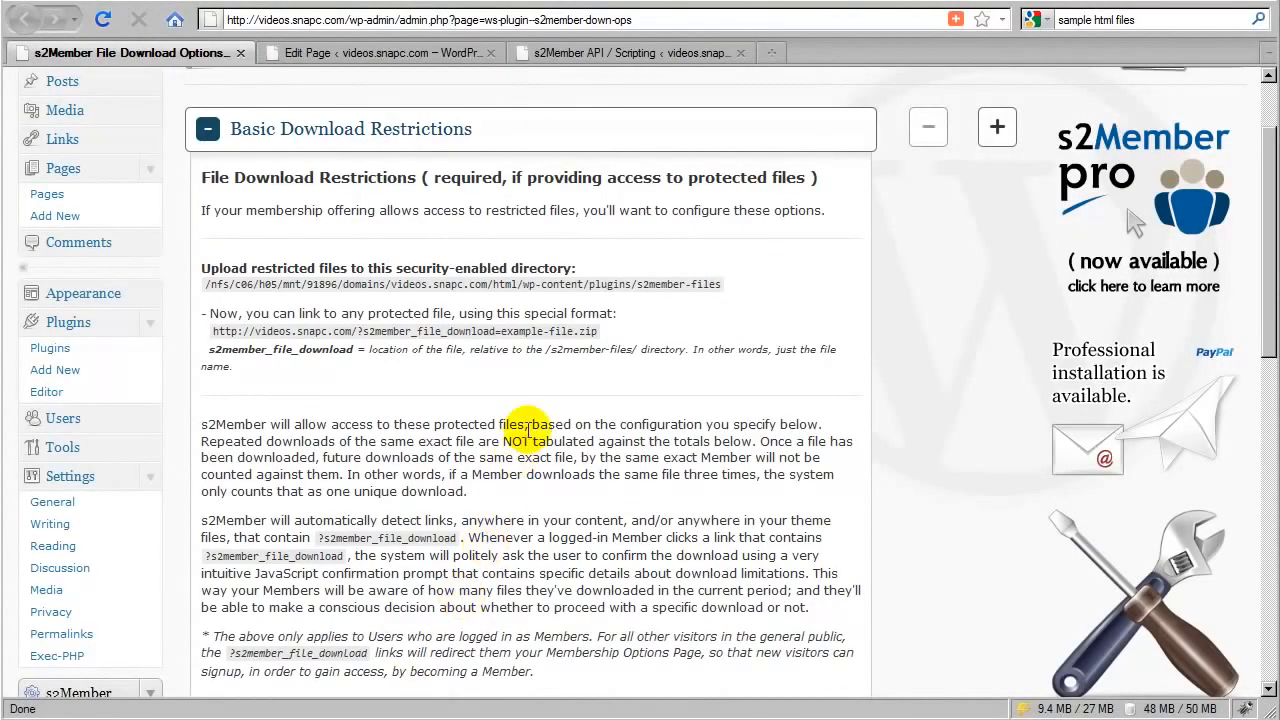
# Highlight the protected file download link format and its example-file.zip file name portion to examine them
pyautogui.moveTo(213, 328); pyautogui.dragTo(523, 336)
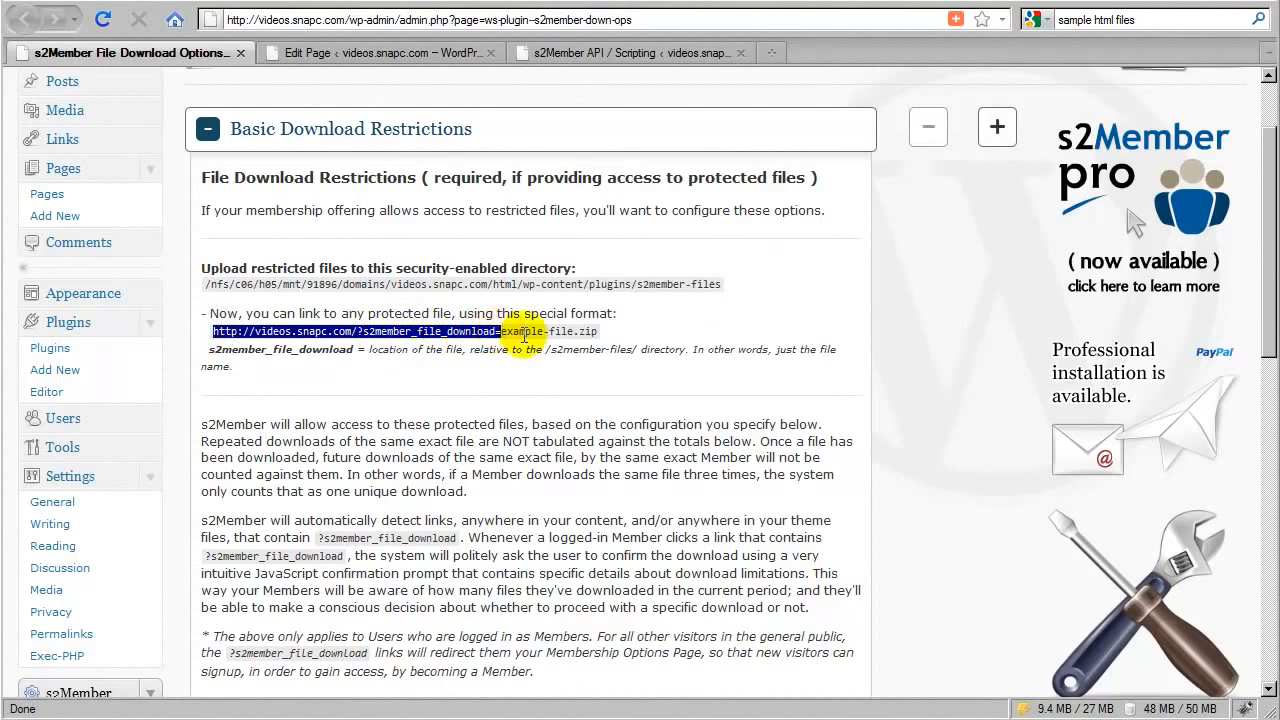
pyautogui.moveTo(600, 331); pyautogui.dragTo(500, 331)
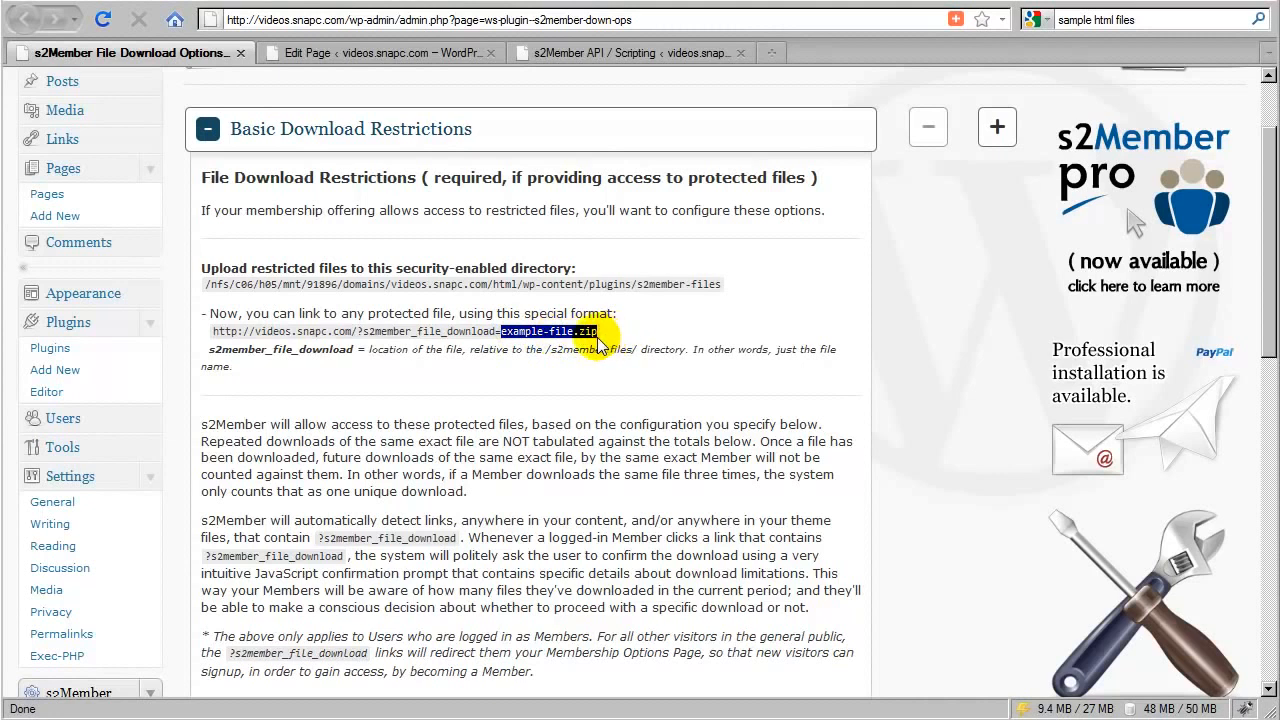
pyautogui.moveTo(610, 334); pyautogui.dragTo(224, 335)
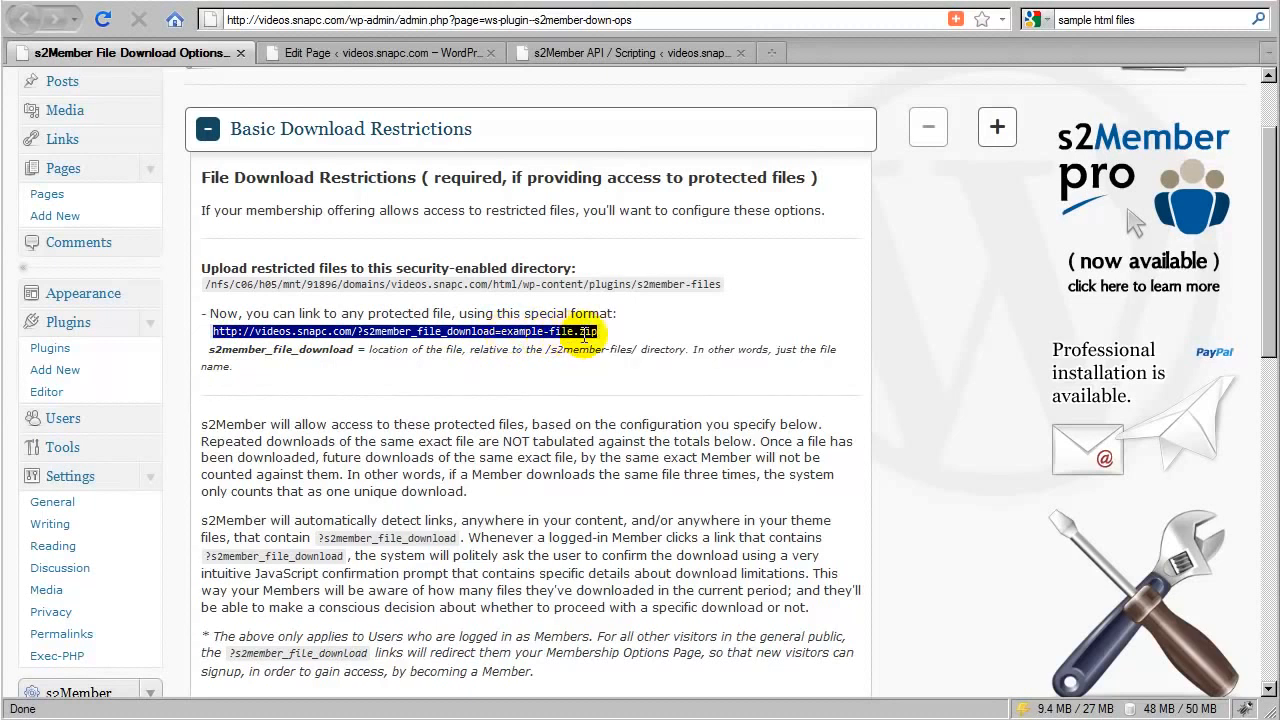
# Collapse and reopen Basic Download Restrictions, and scroll through the per-level File Downloads limits and back
pyautogui.click(640, 148)
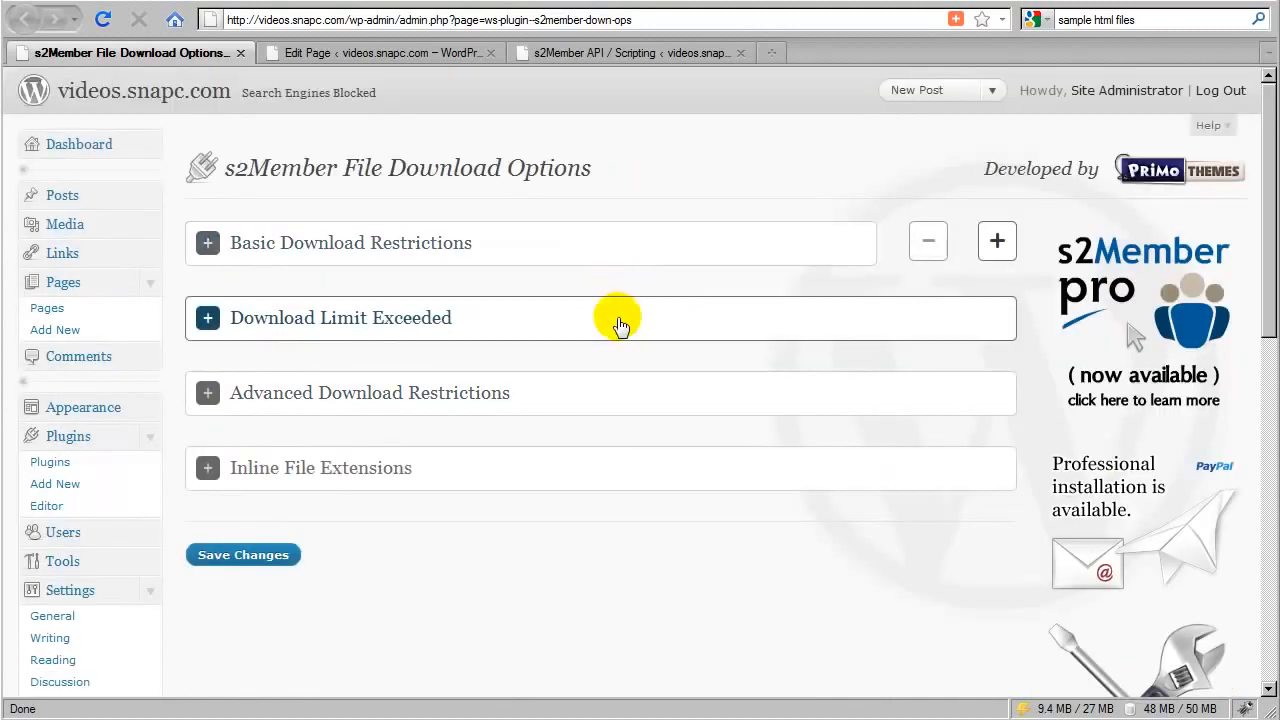
pyautogui.click(590, 245)
pyautogui.scroll(-3, 505, 355)
pyautogui.scroll(-2, 505, 360)
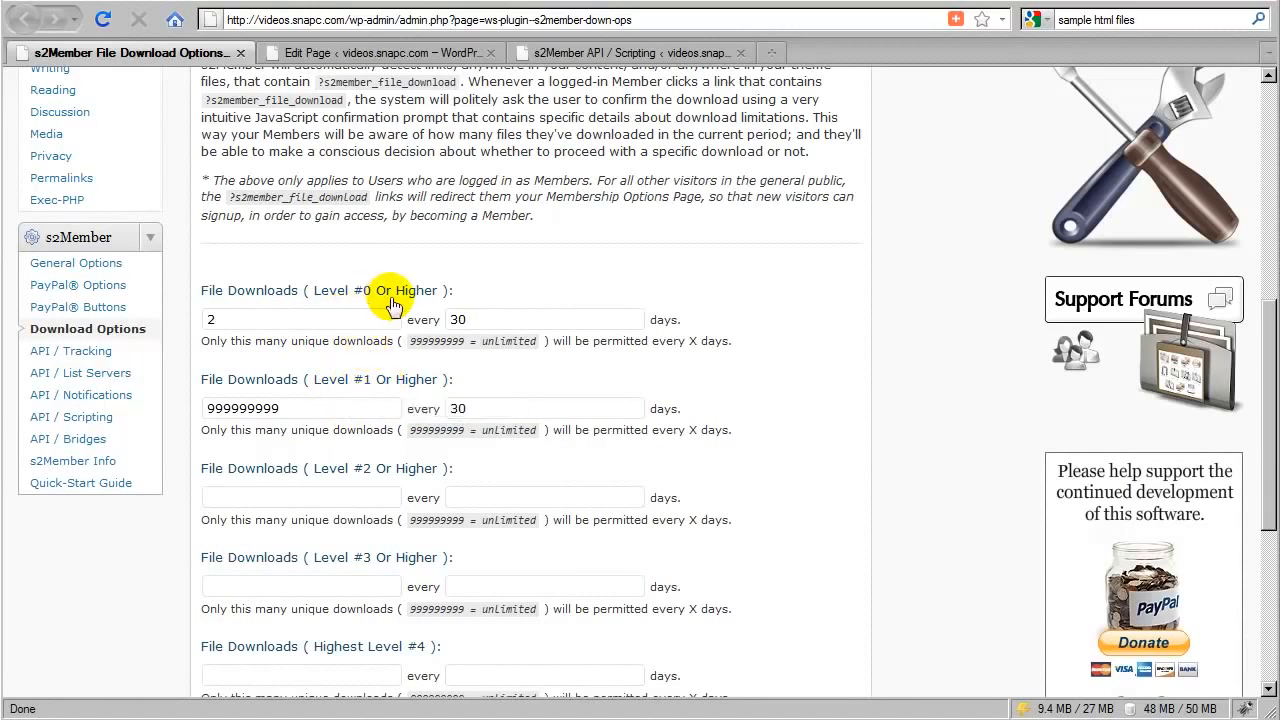
pyautogui.scroll(10, 500, 380)
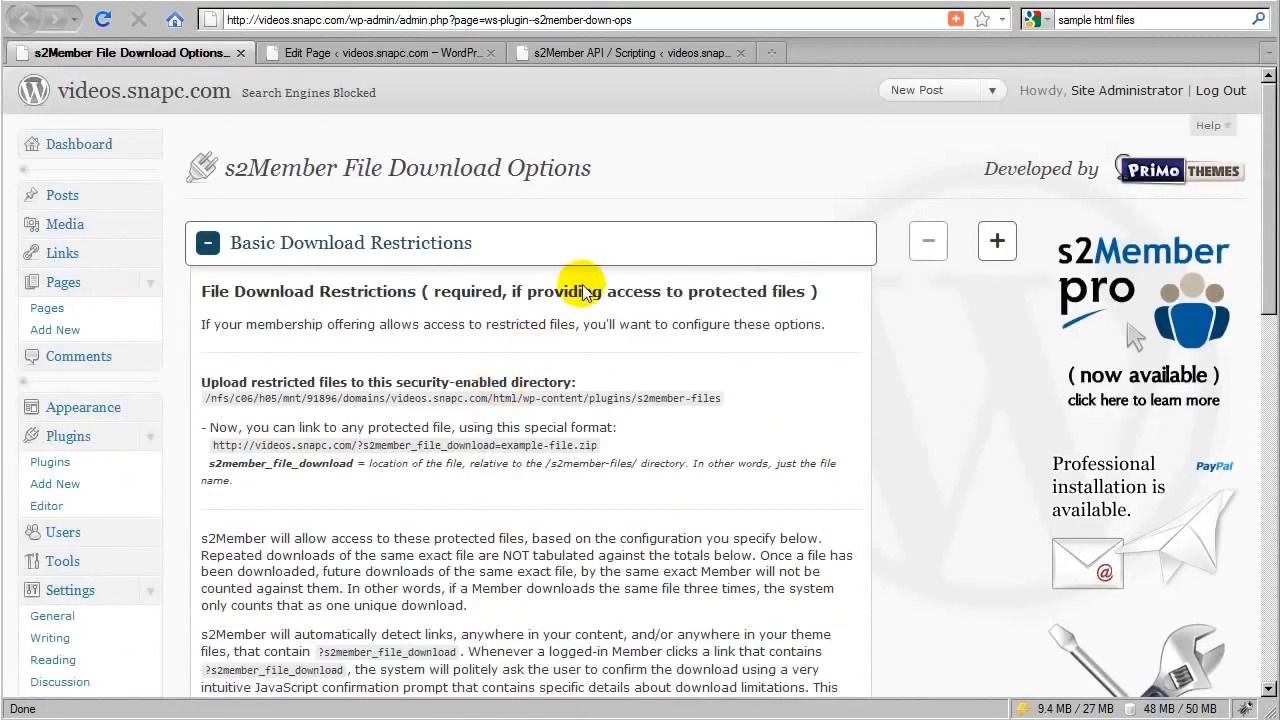